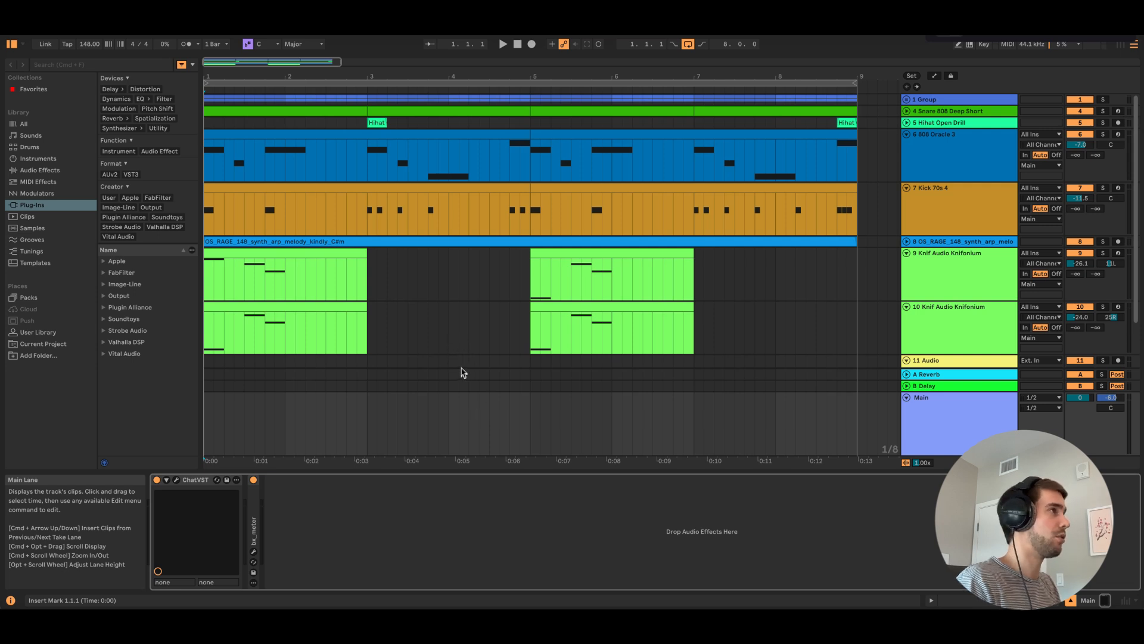
Play the opening bars of the arrangement and stop playback
click(614, 305)
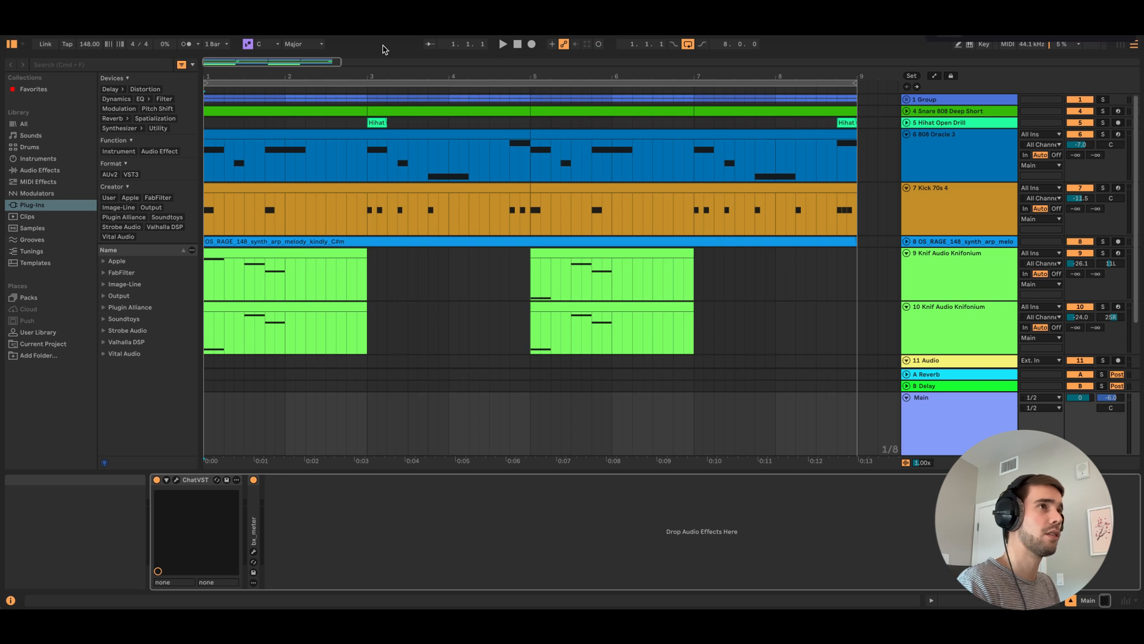
key(space)
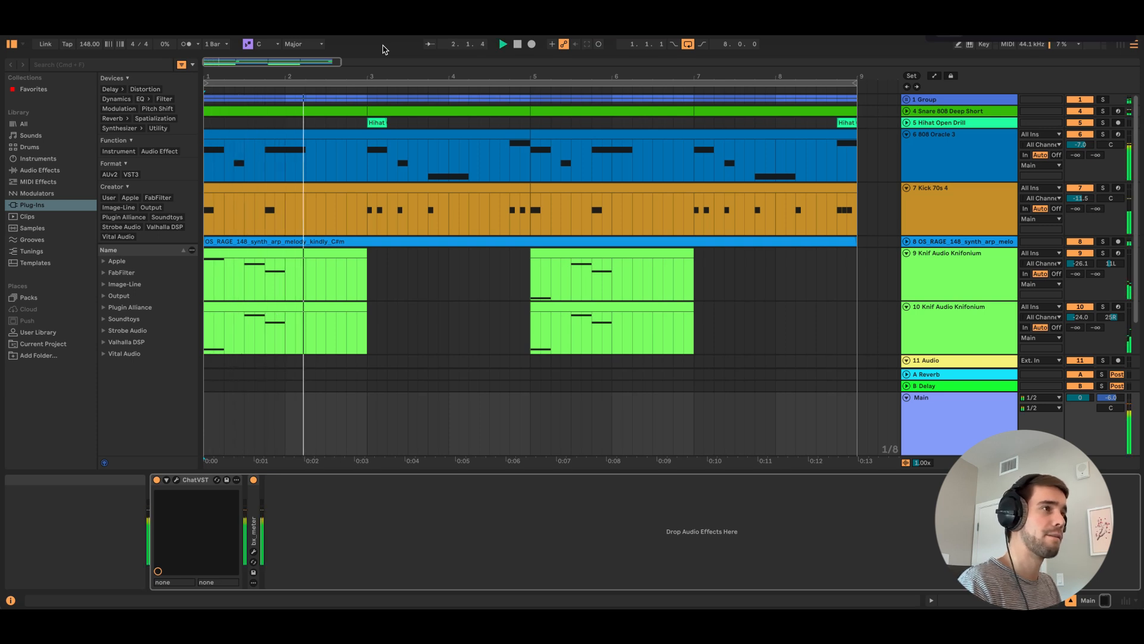
key(space)
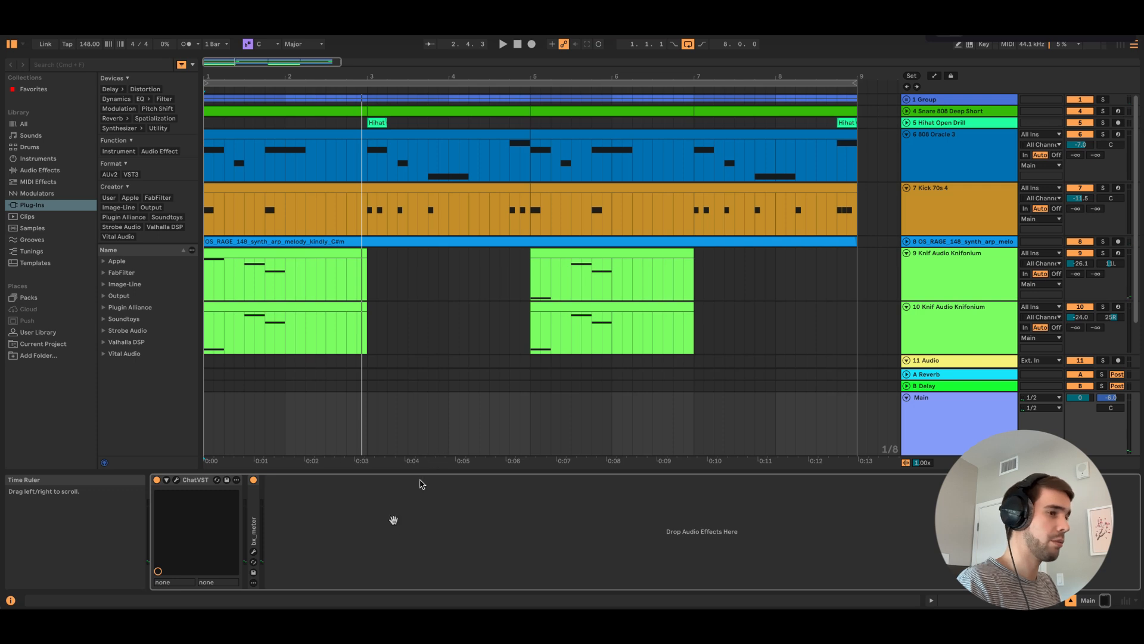
Open the ChatVST plug-in window from the Main track's device chain and reposition it over the arrangement
click(176, 480)
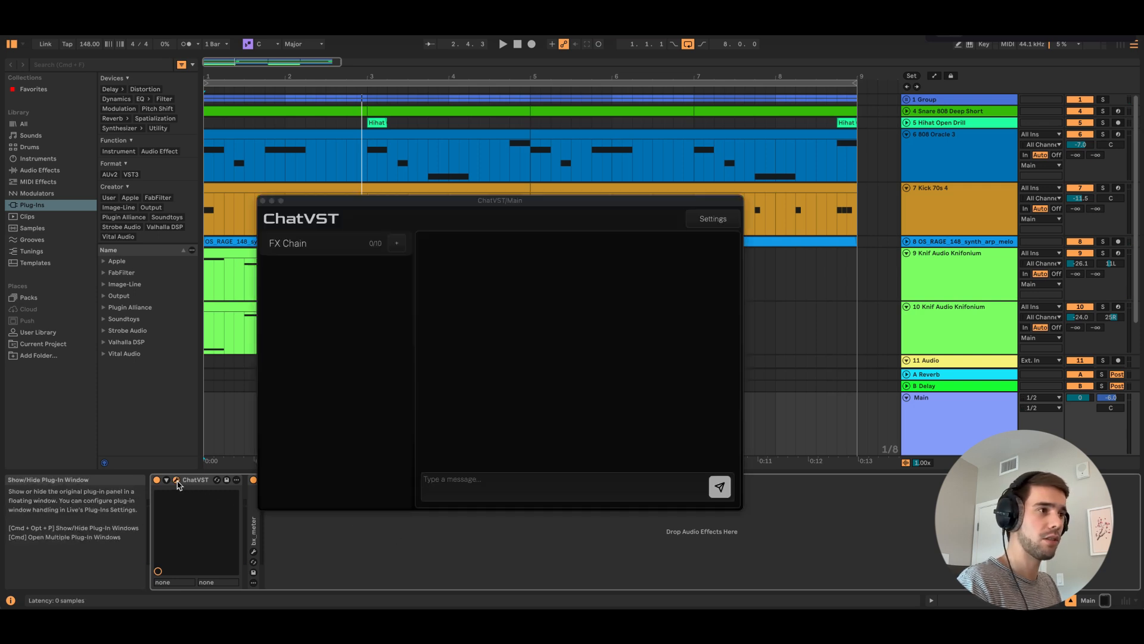
drag(398, 203, 473, 207)
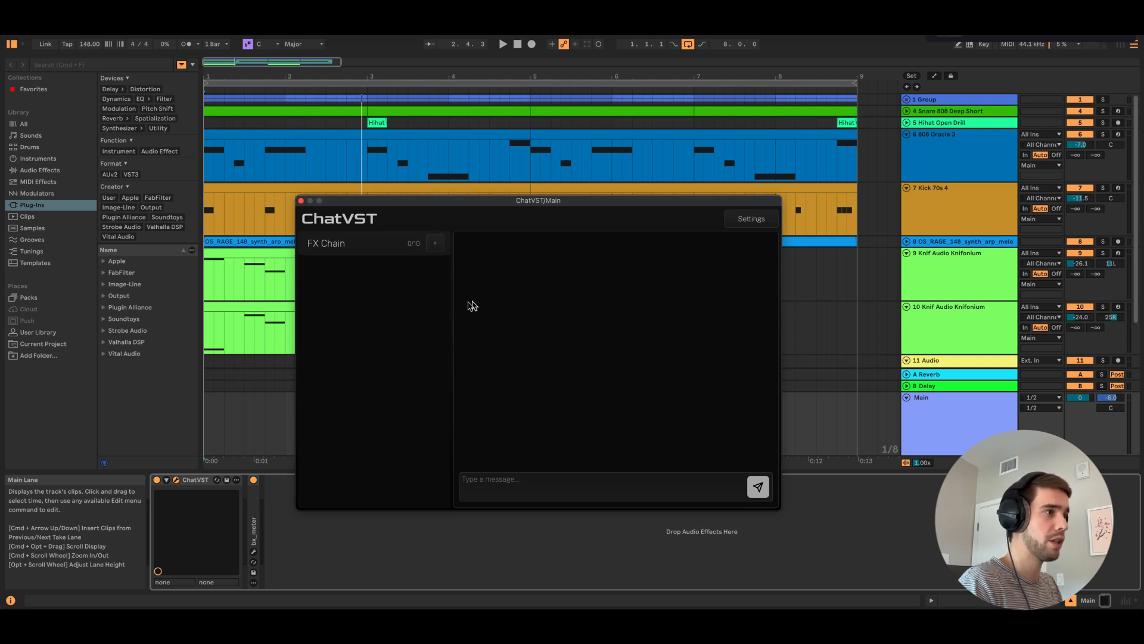
Try adding FabFilter Pro-Q 4 (VST3) to the FX chain manually, and remove it after viewing its editor
click(434, 245)
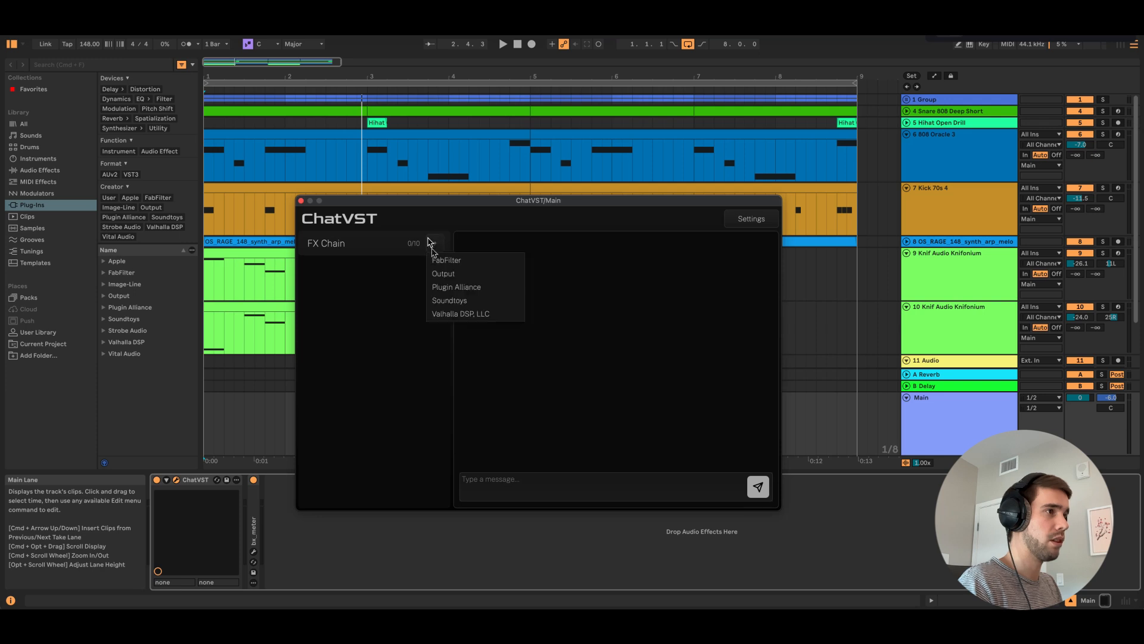
mouse_move(449, 265)
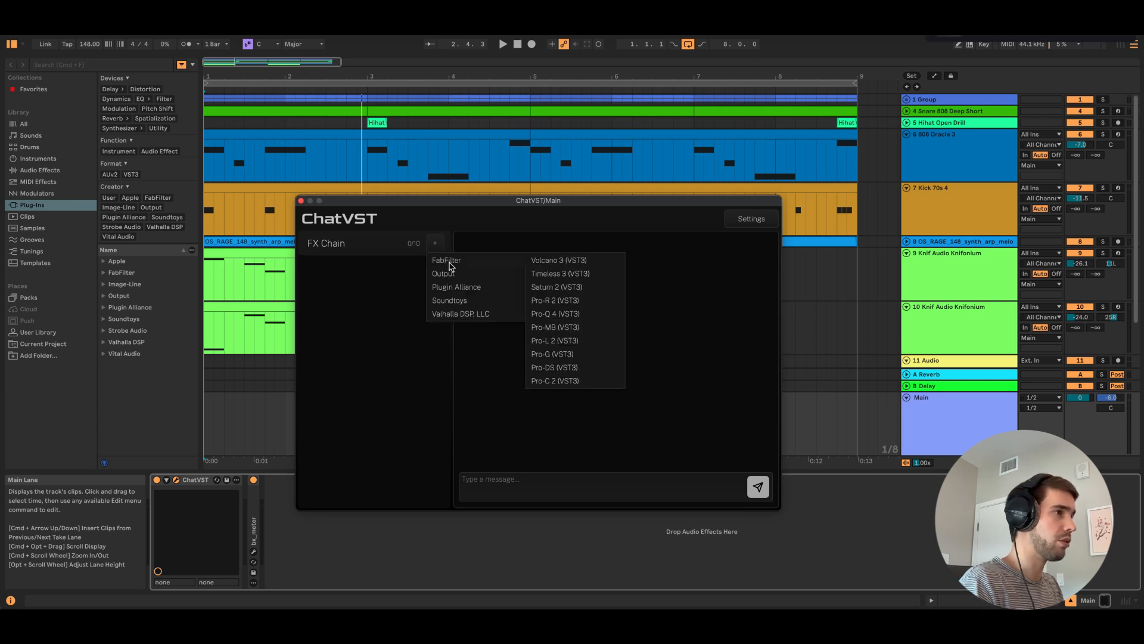
click(552, 314)
click(417, 269)
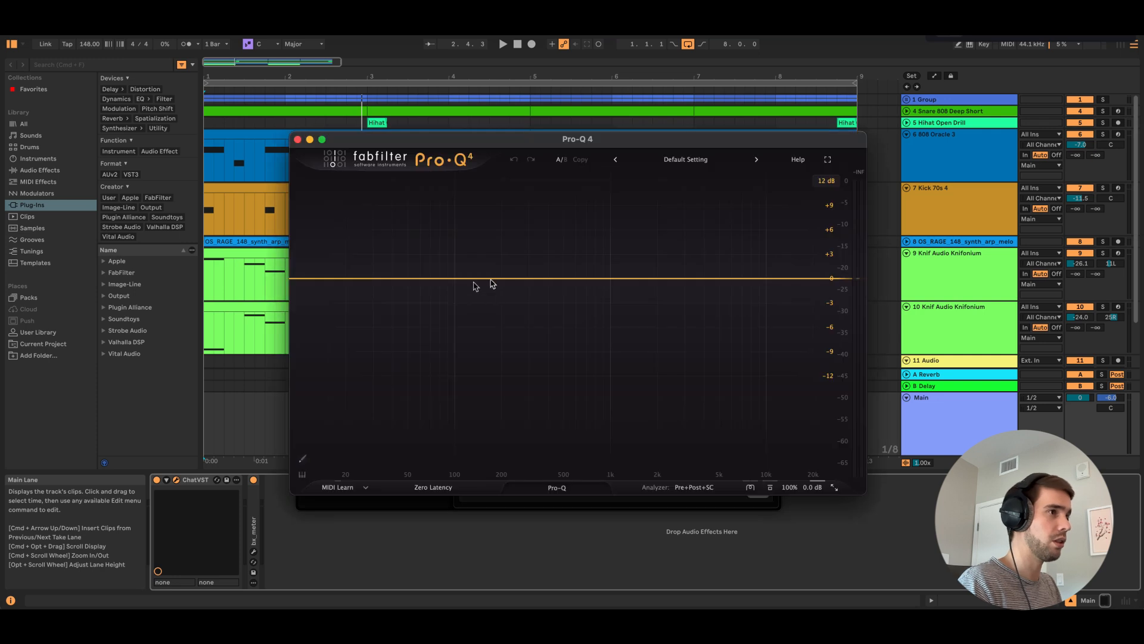
click(298, 139)
click(438, 266)
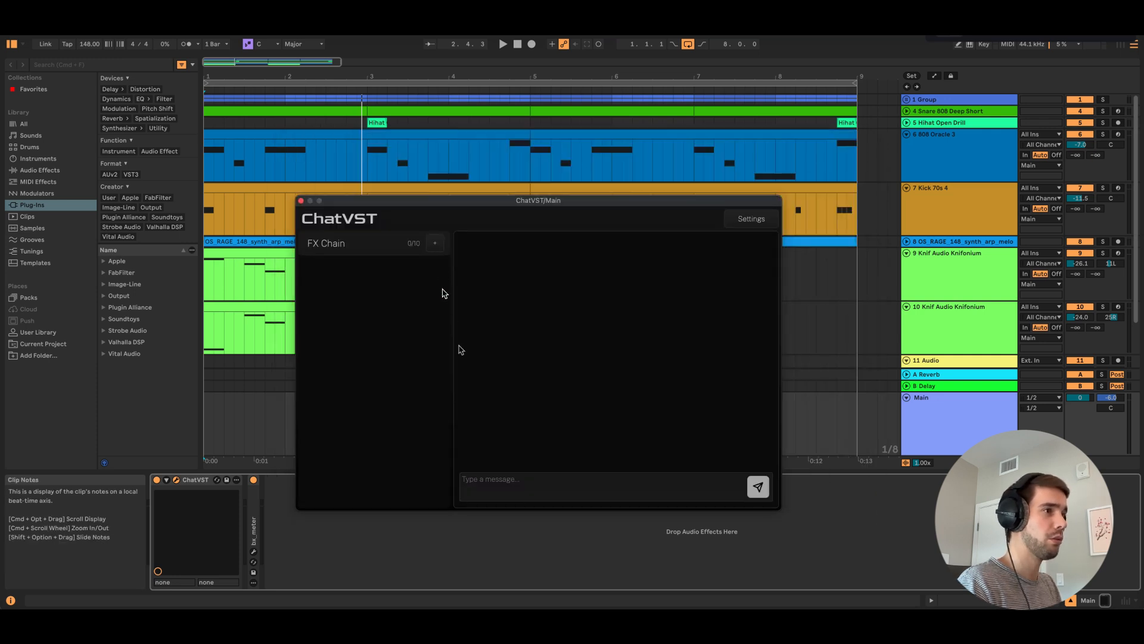
Send ChatVST the message "add pro q" to put the equalizer in the FX chain
click(509, 483)
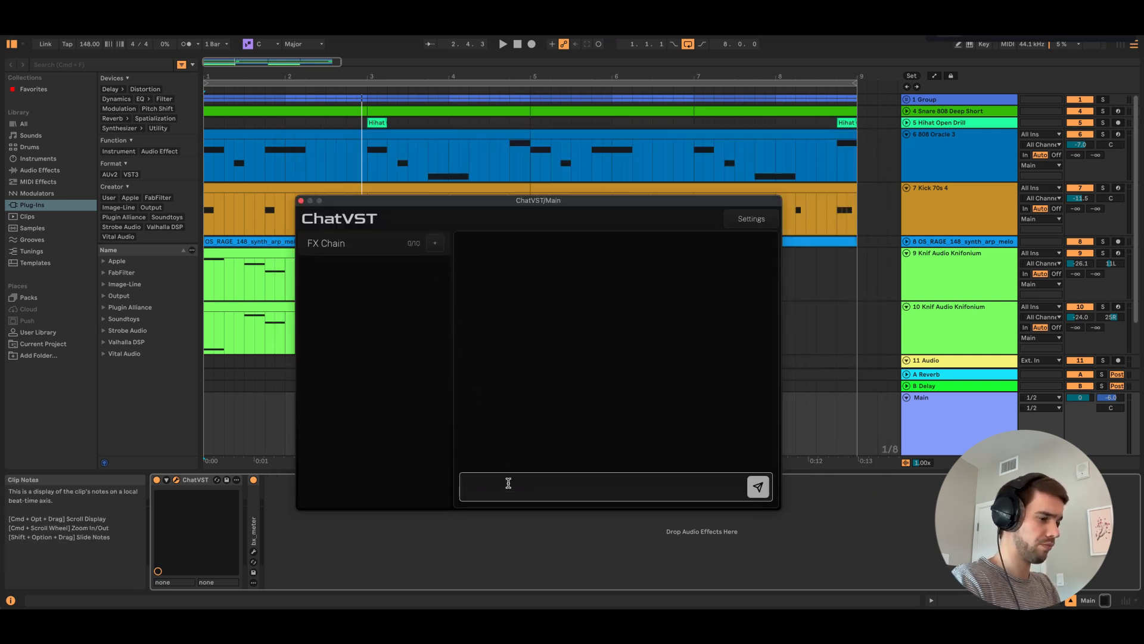
text(add pro q)
key(Return)
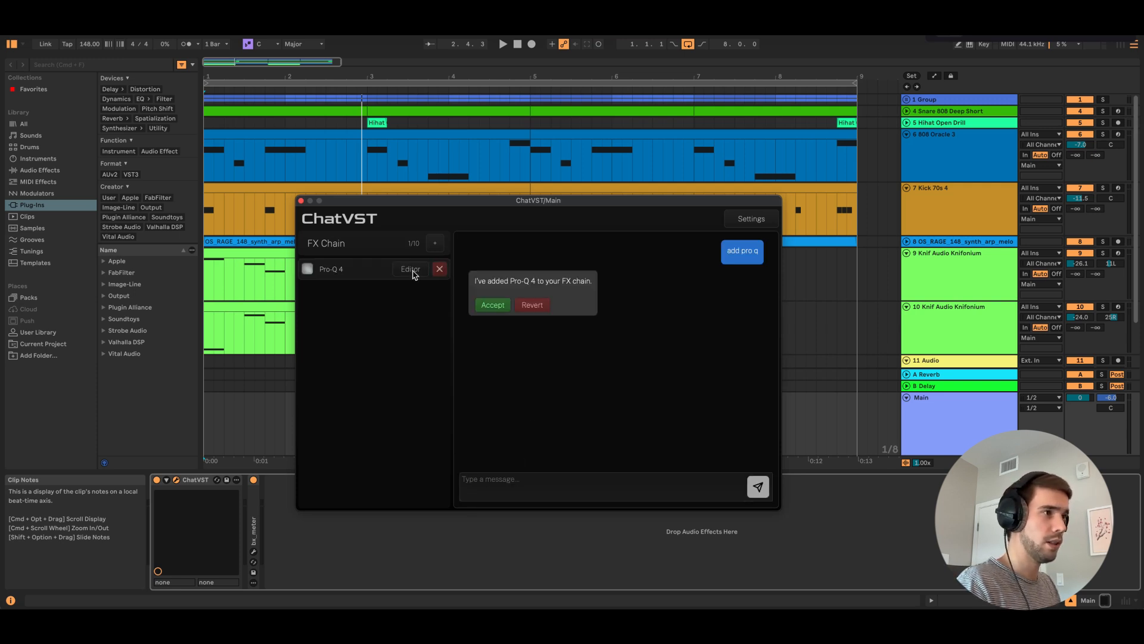
Open the Pro-Q 4 editor beside the chat window and accept the plug-in addition in the chat
click(414, 271)
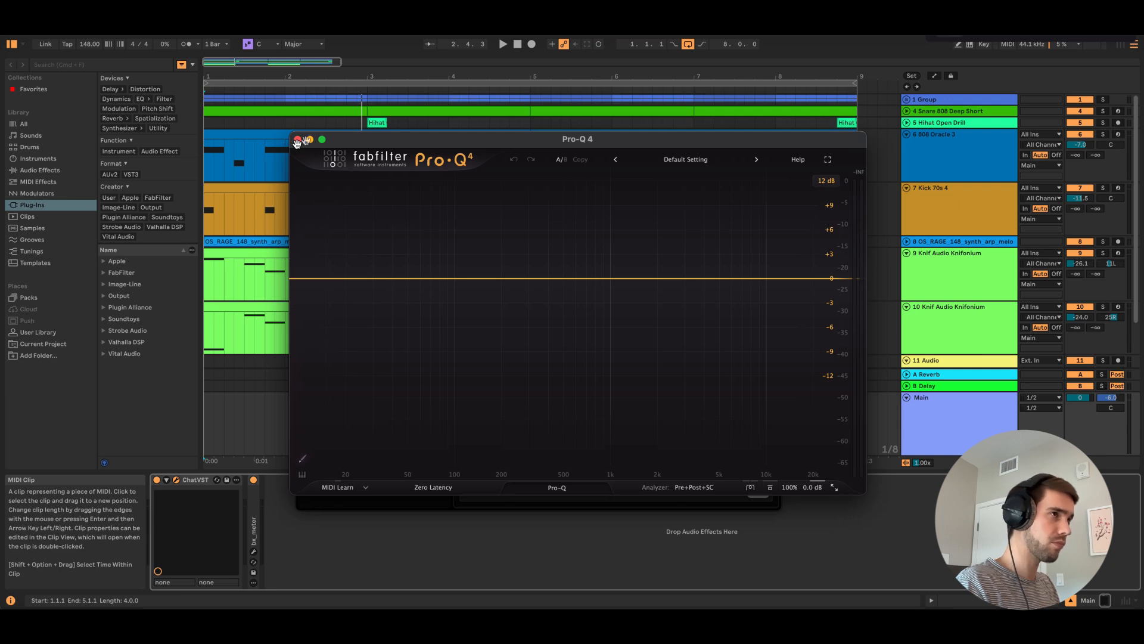
drag(365, 140, 611, 88)
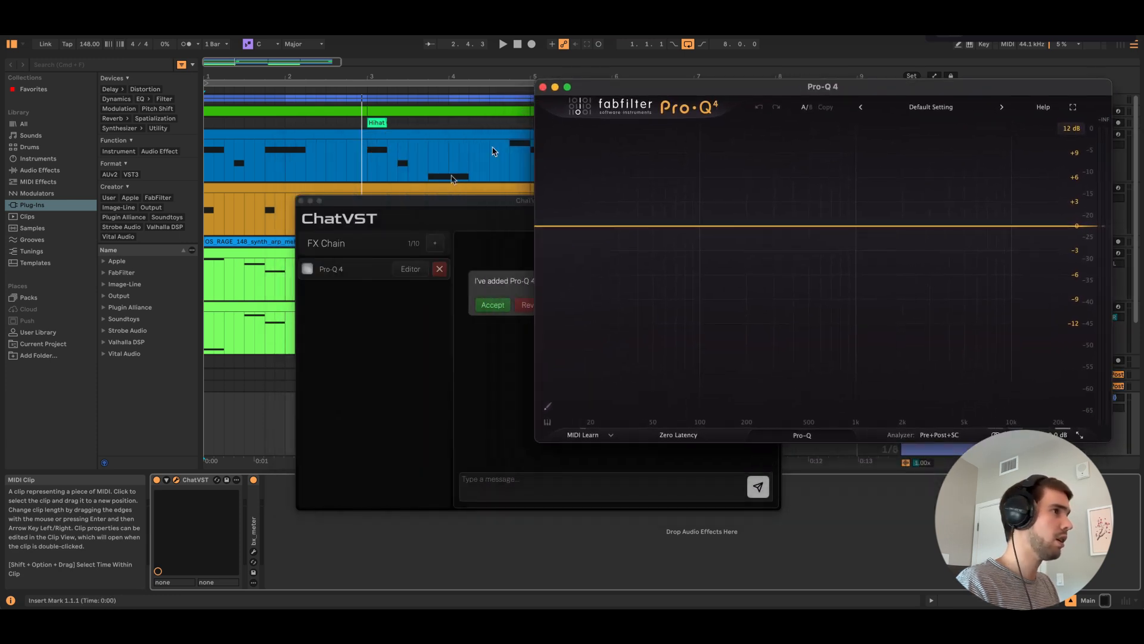
drag(454, 202, 230, 219)
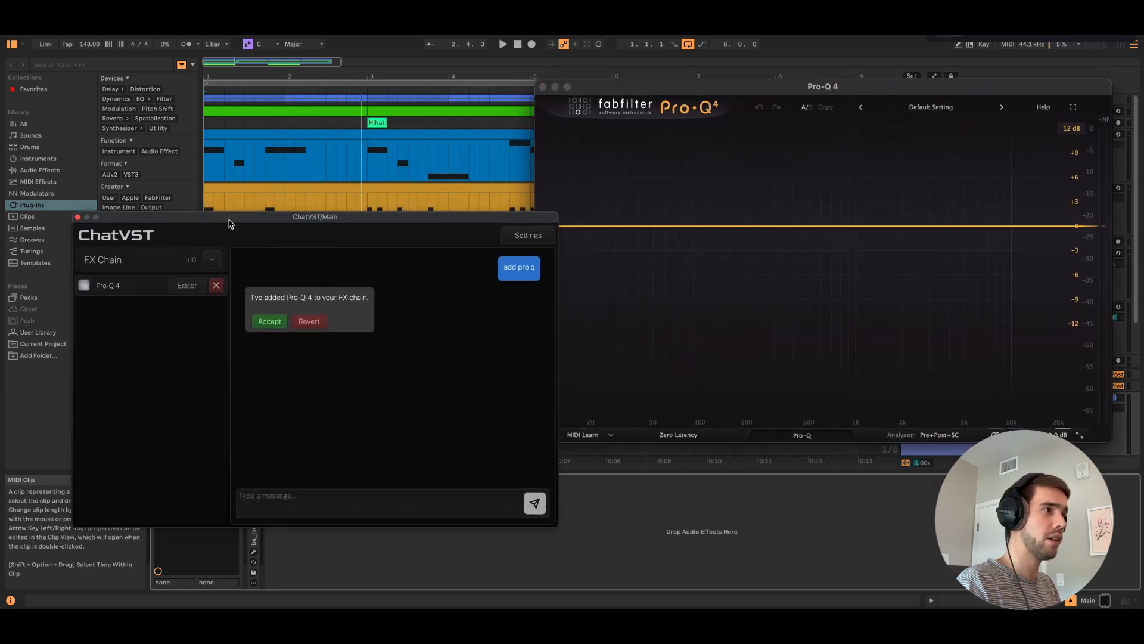
click(275, 325)
Ask ChatVST to gently boost the bass, gently cut the mids (600 hz) and gently boost the highs with a high shelf
click(299, 496)
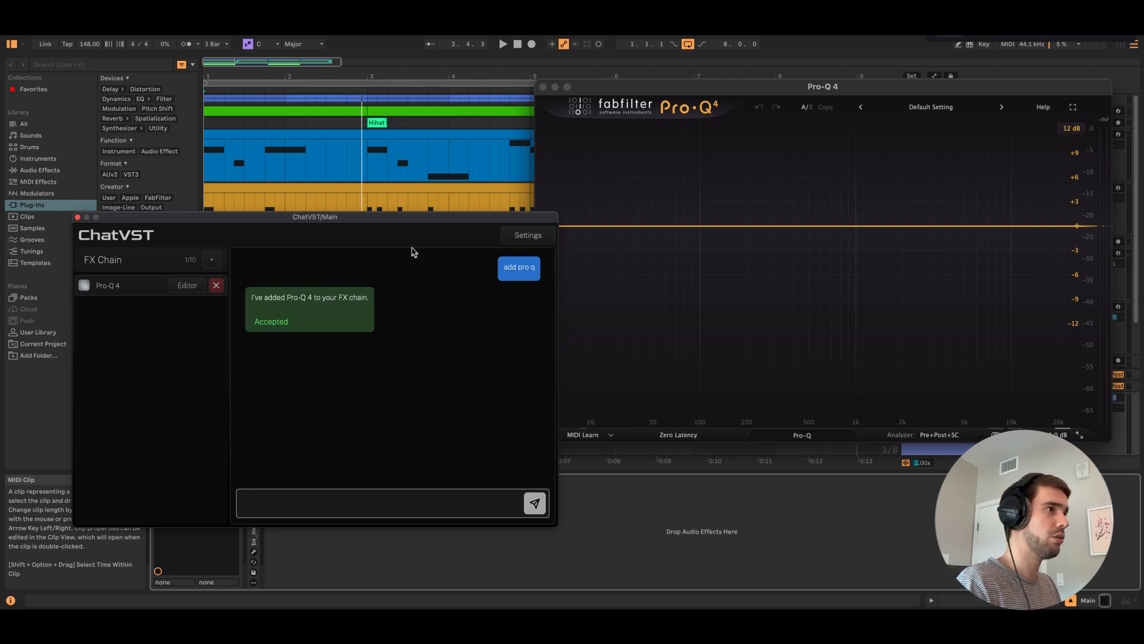
drag(405, 222, 394, 222)
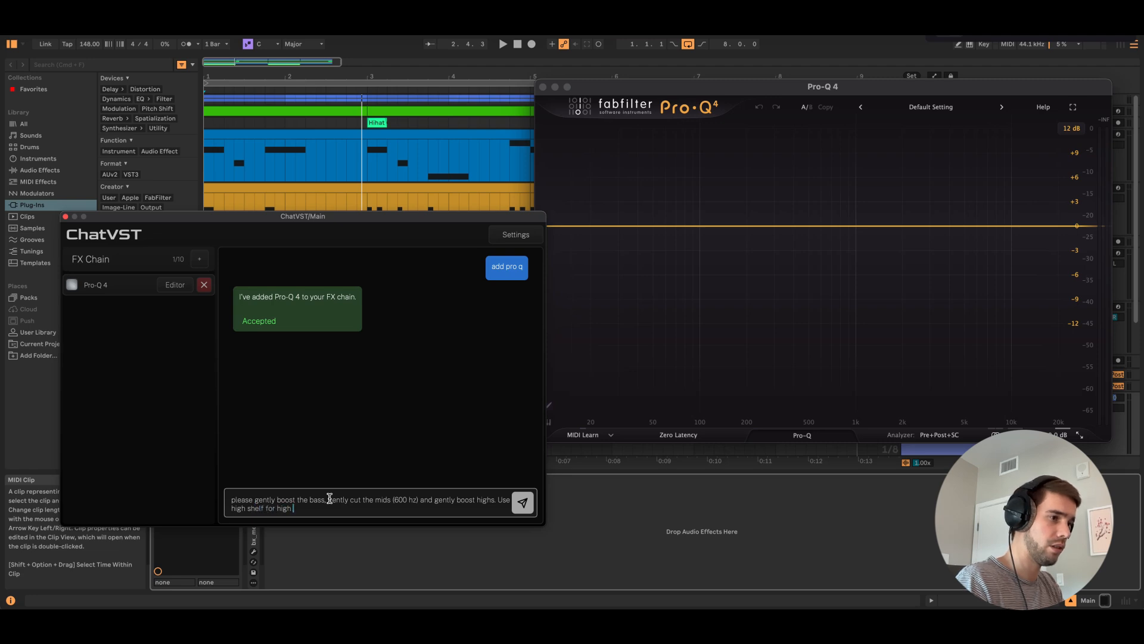
key(Return)
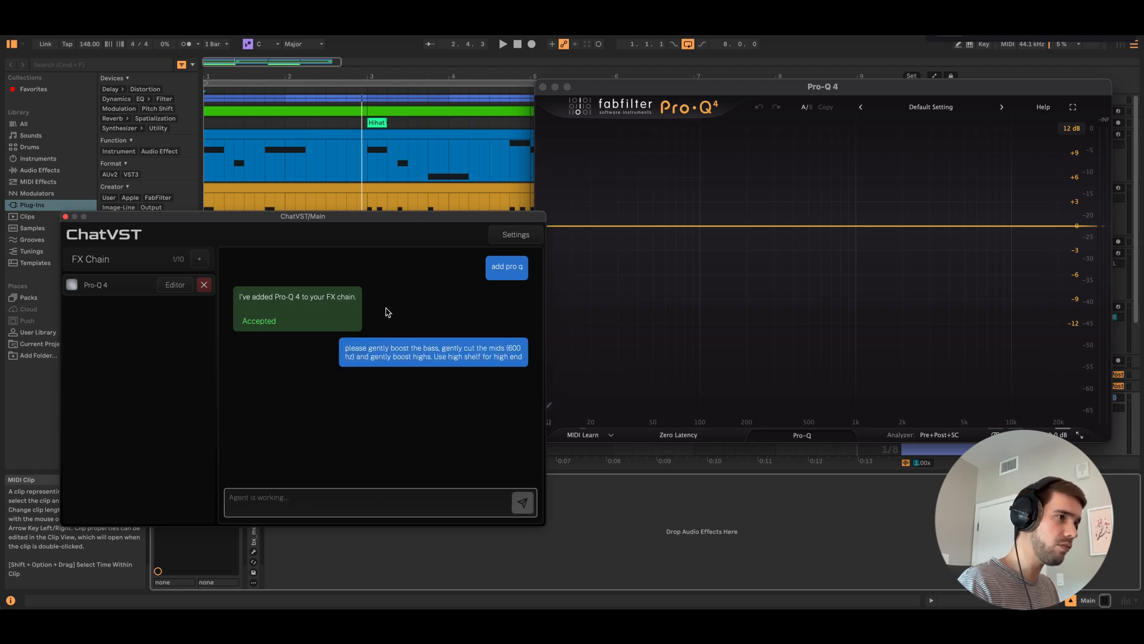
drag(388, 223, 361, 226)
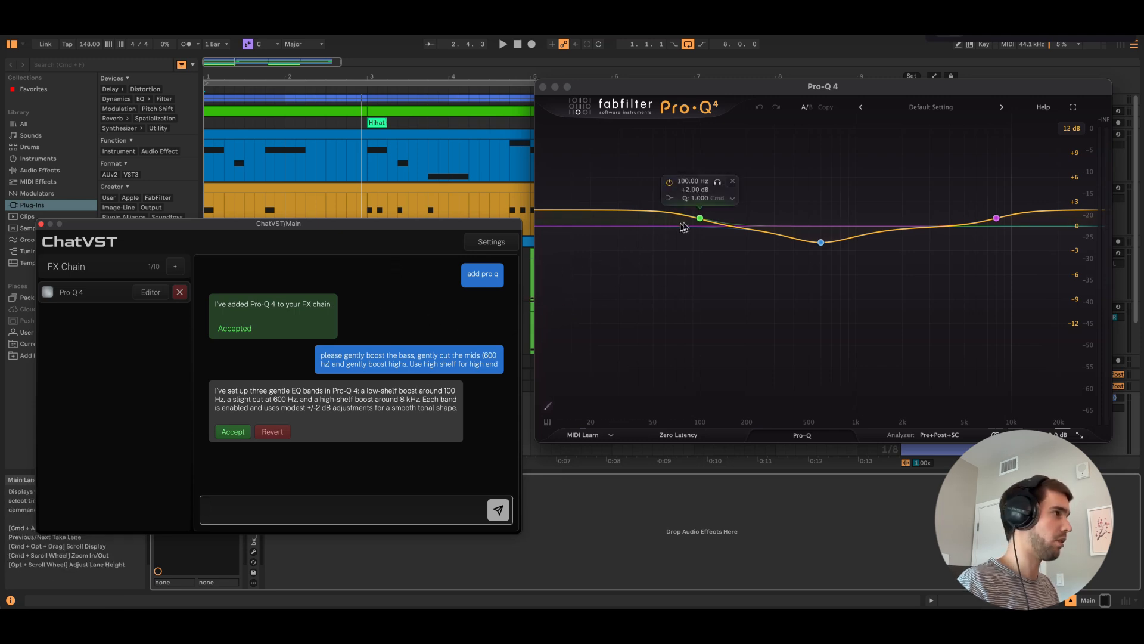
Check the low and high bands in the Pro-Q 4 editor and accept the proposed EQ settings
mouse_move(996, 220)
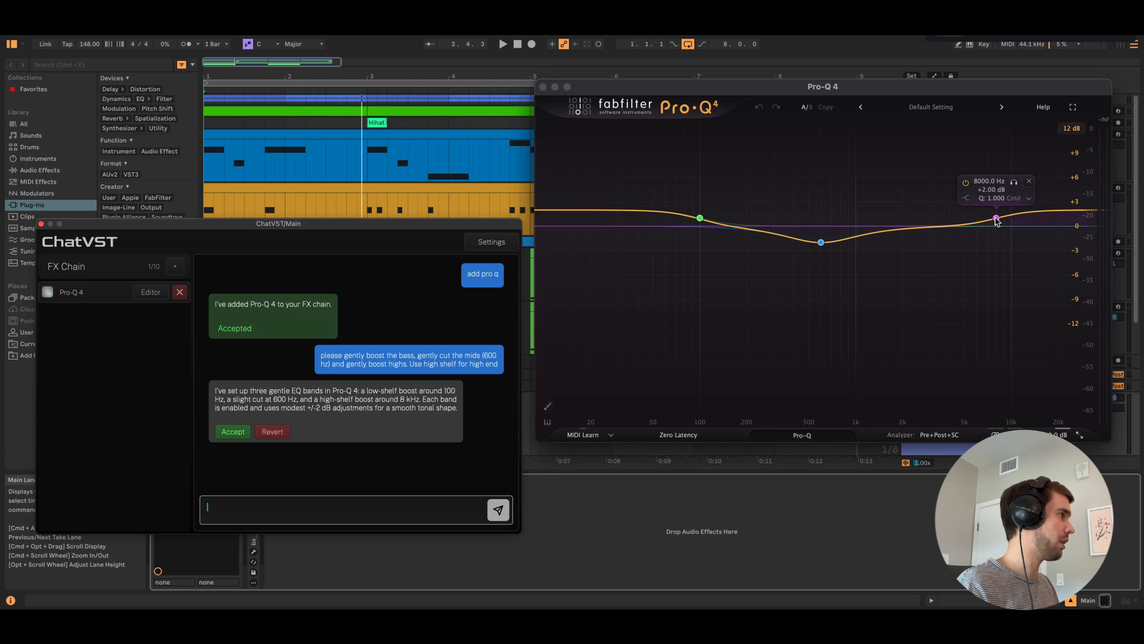
drag(371, 228, 373, 218)
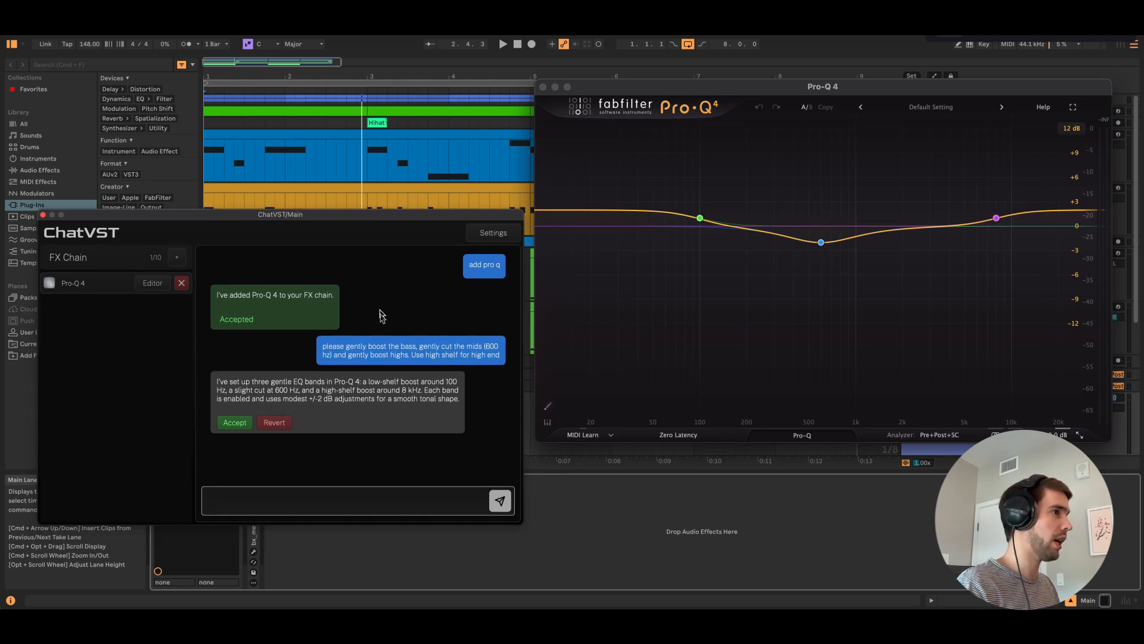
mouse_move(701, 221)
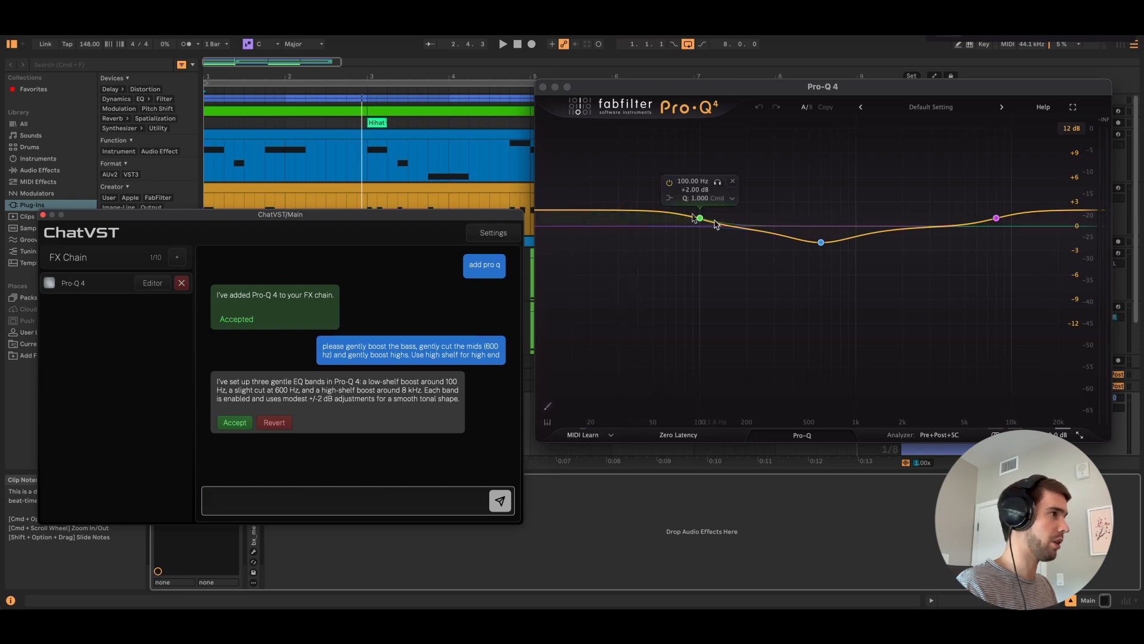
click(235, 422)
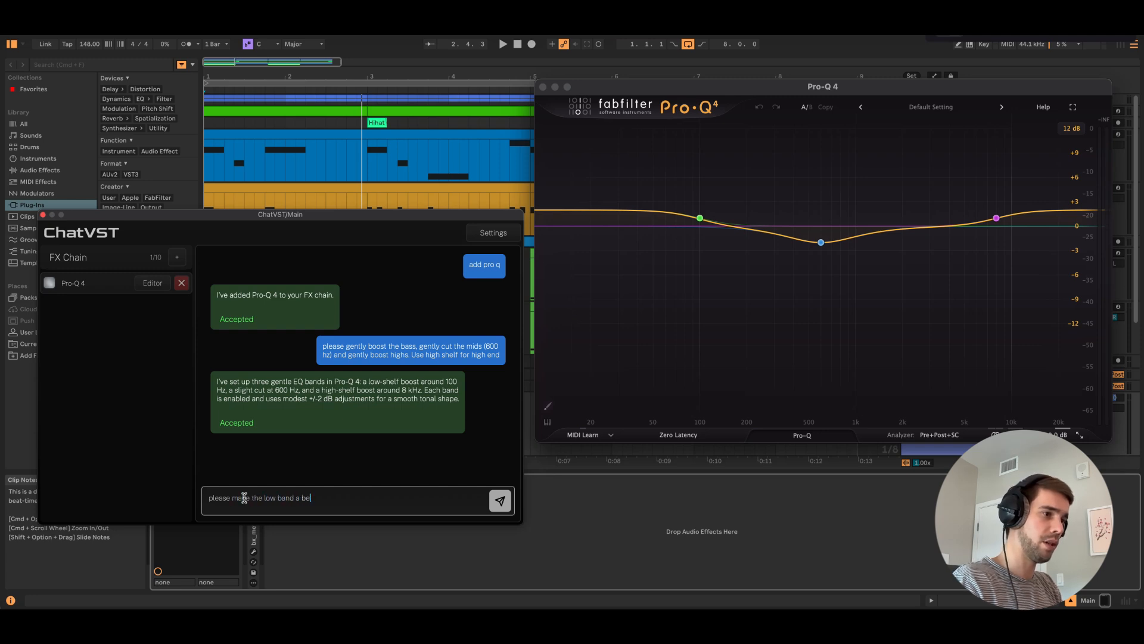
Send the request "please make the low band a bell, not a shelf" and accept the resulting change
text(f)
key(Return)
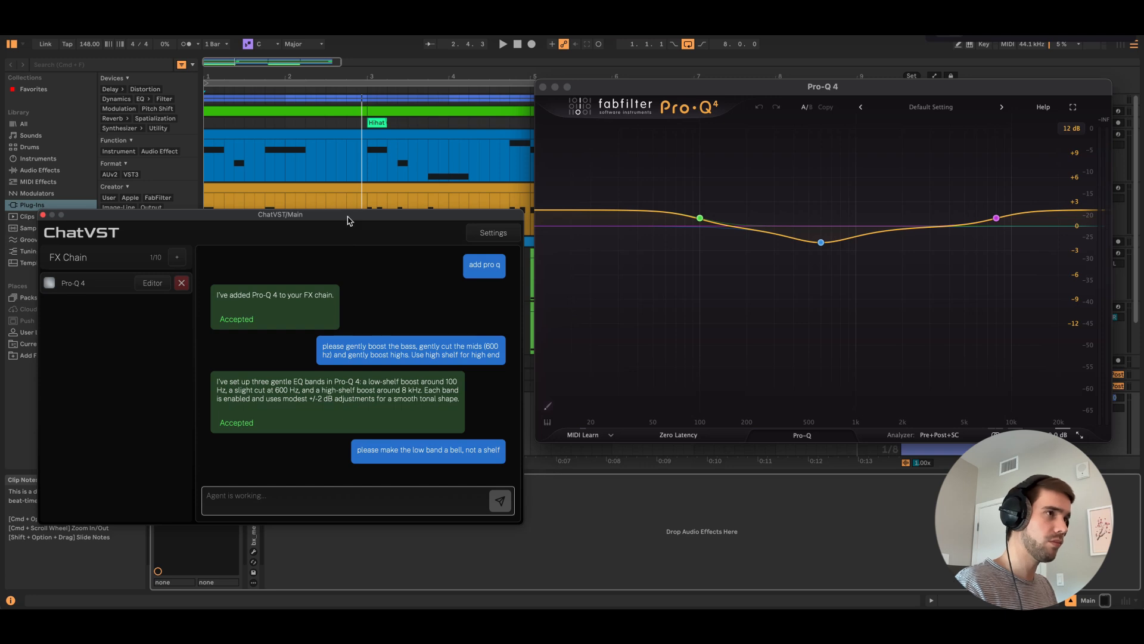
drag(347, 216, 340, 217)
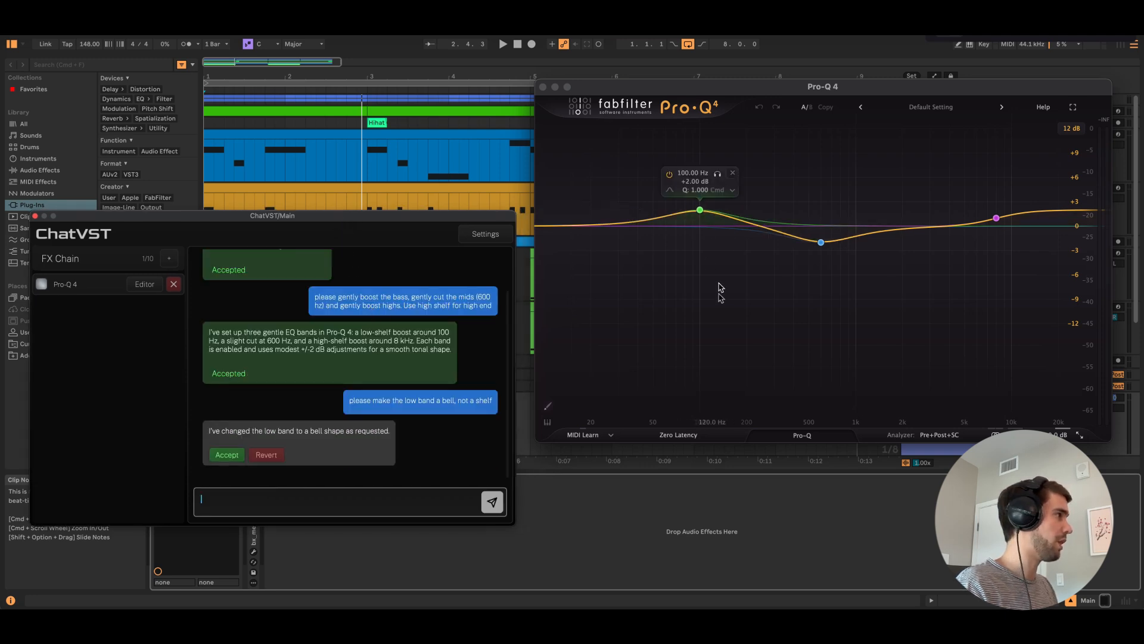
click(226, 455)
Lower the high shelf's frequency to about 5 kHz and make the mid cut slightly shallower in Pro-Q 4
drag(997, 218, 963, 219)
mouse_move(701, 214)
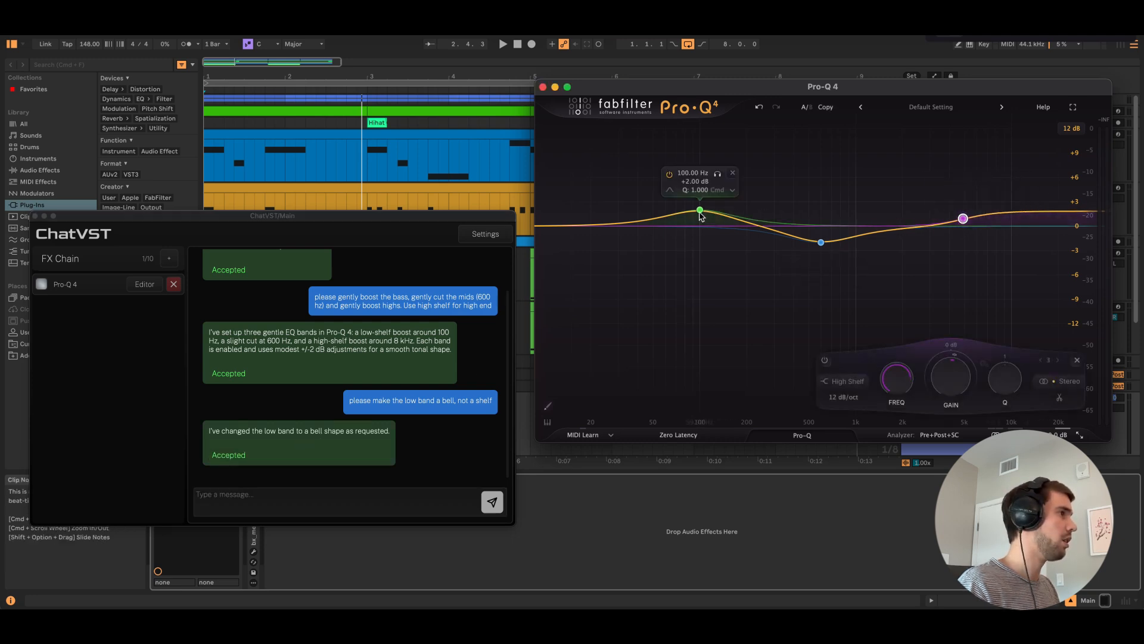
click(821, 242)
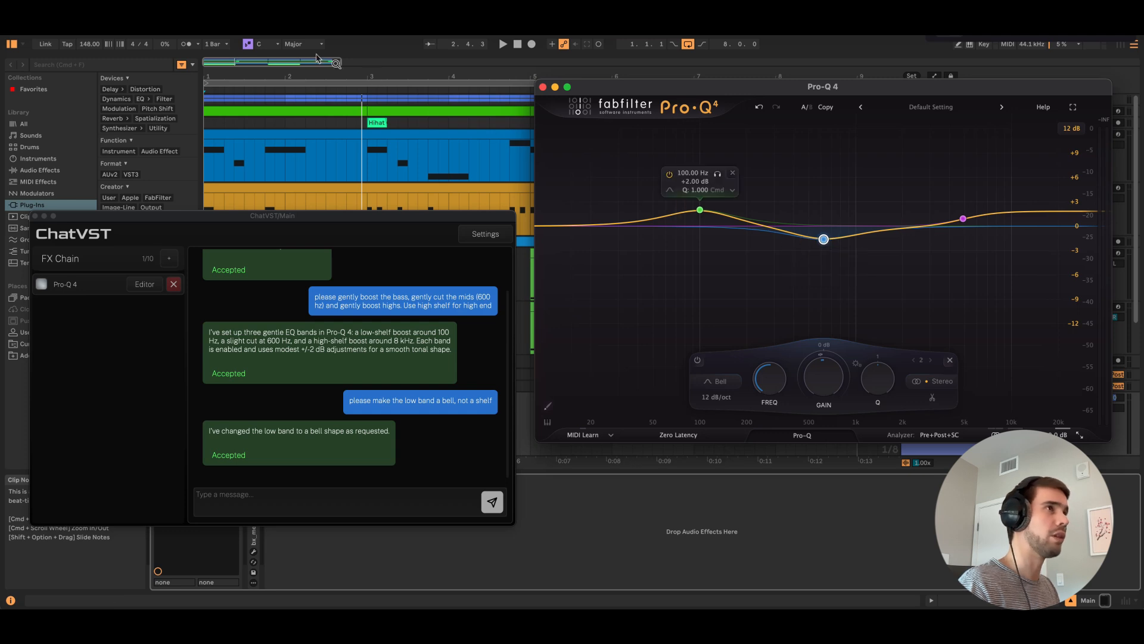
Play a short stretch of the song through the EQ, stop playback and close the Pro-Q 4 editor
click(502, 44)
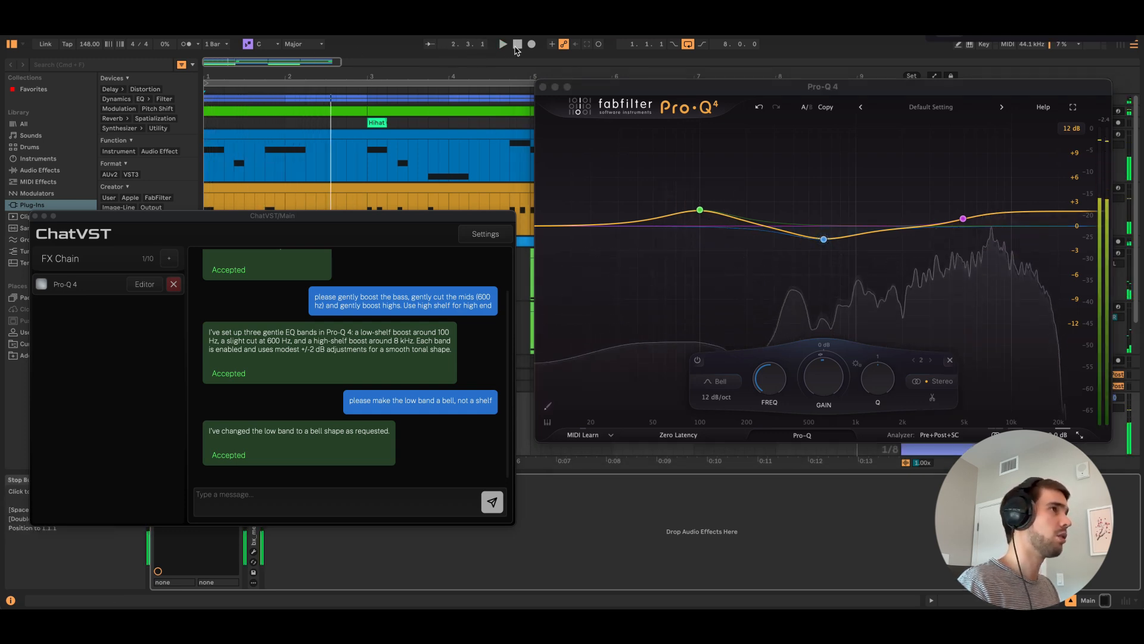
click(517, 45)
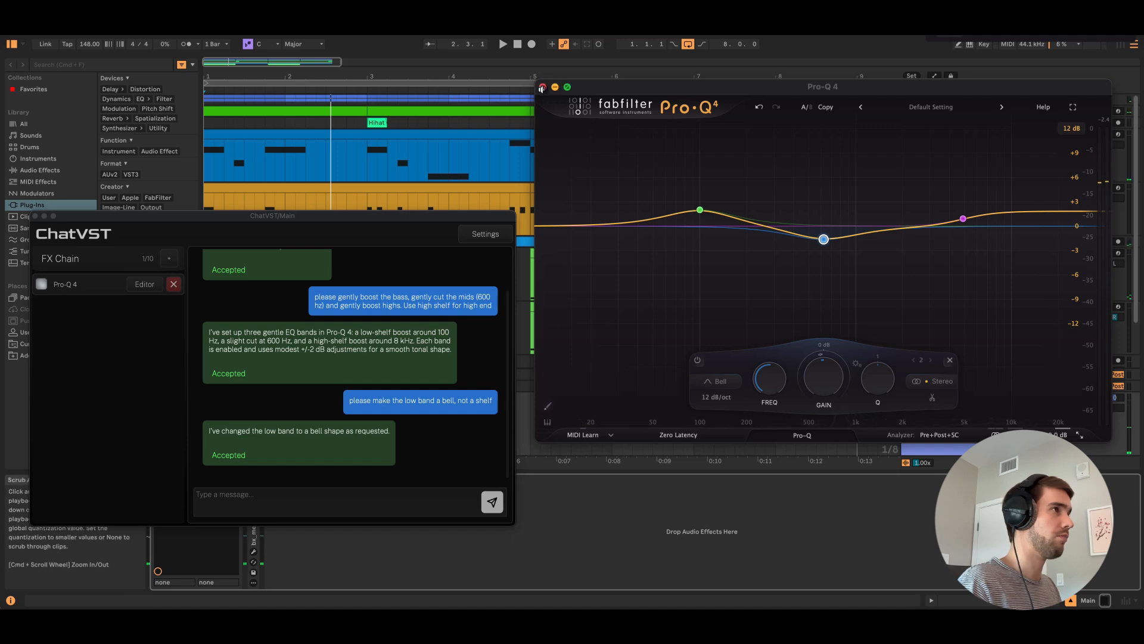
click(542, 87)
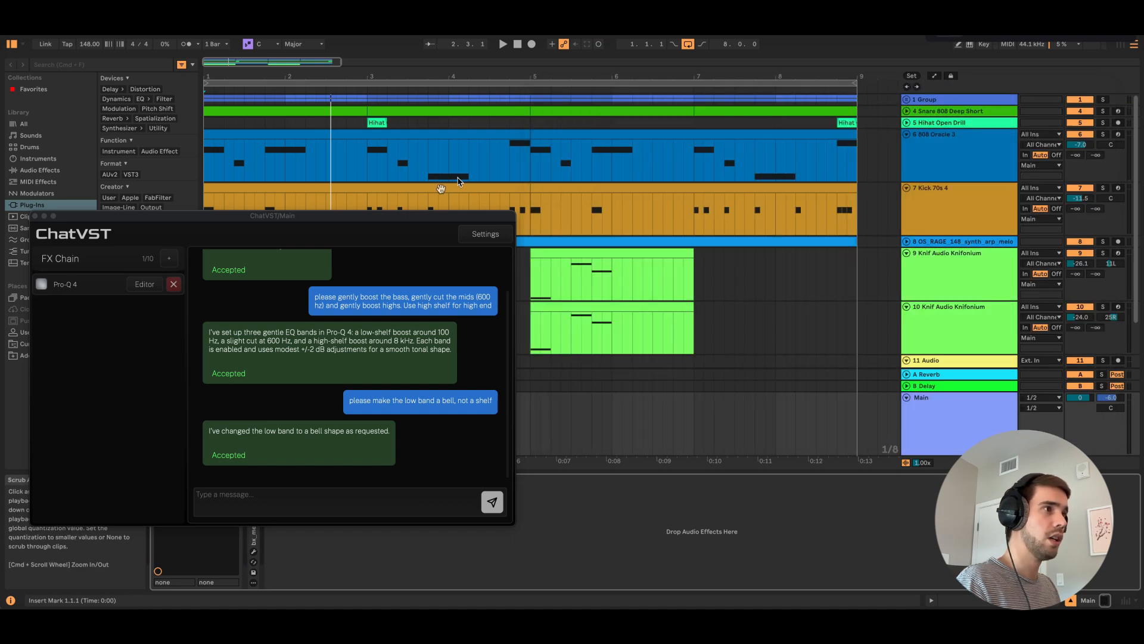
Move the chat window to the middle and send the request "please add gentle saturation with saturn 2"
drag(420, 218, 636, 186)
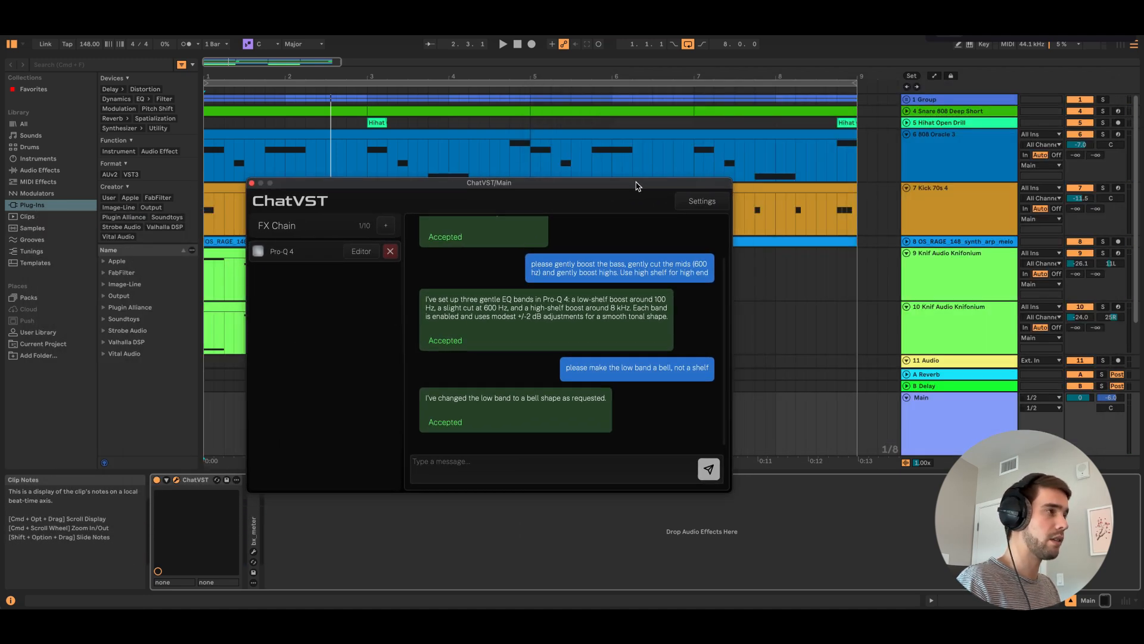
click(466, 460)
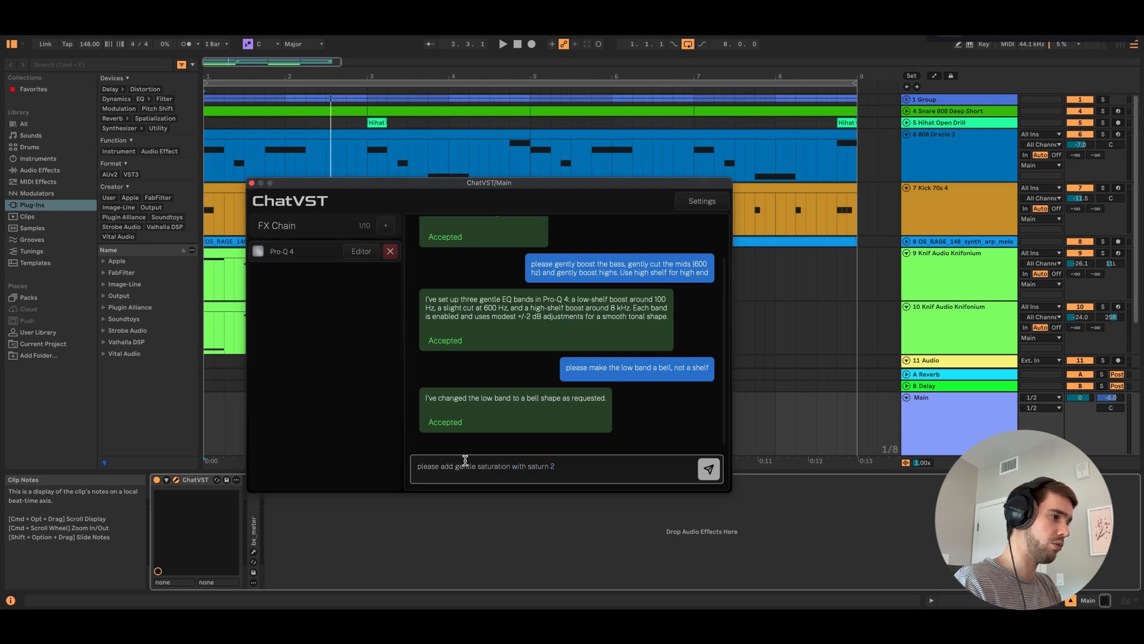
key(Return)
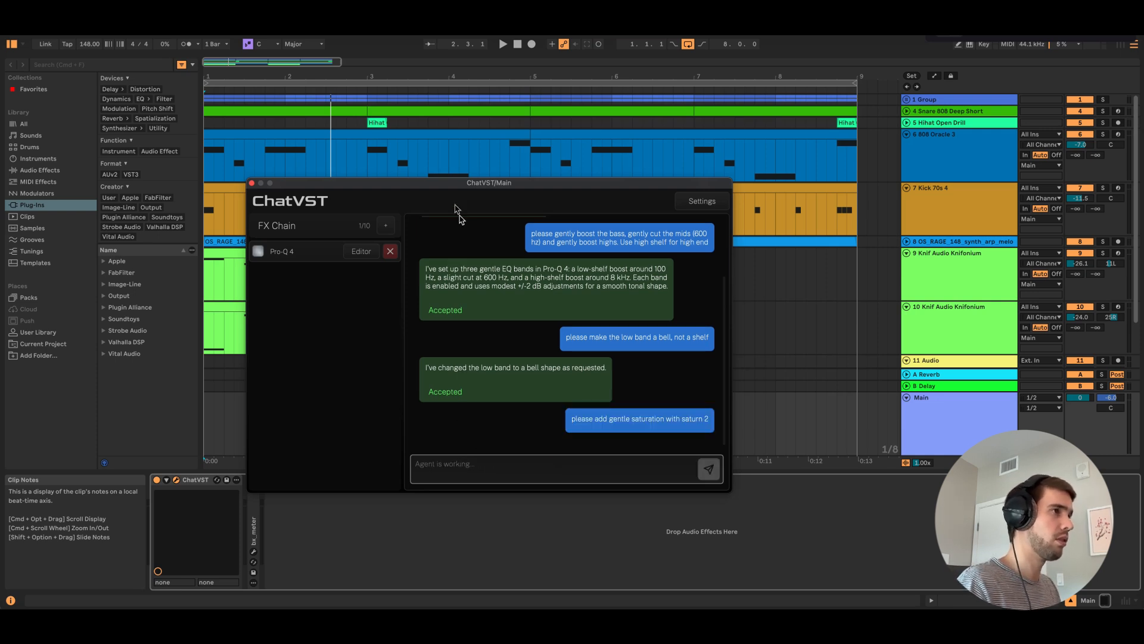
drag(445, 185, 366, 183)
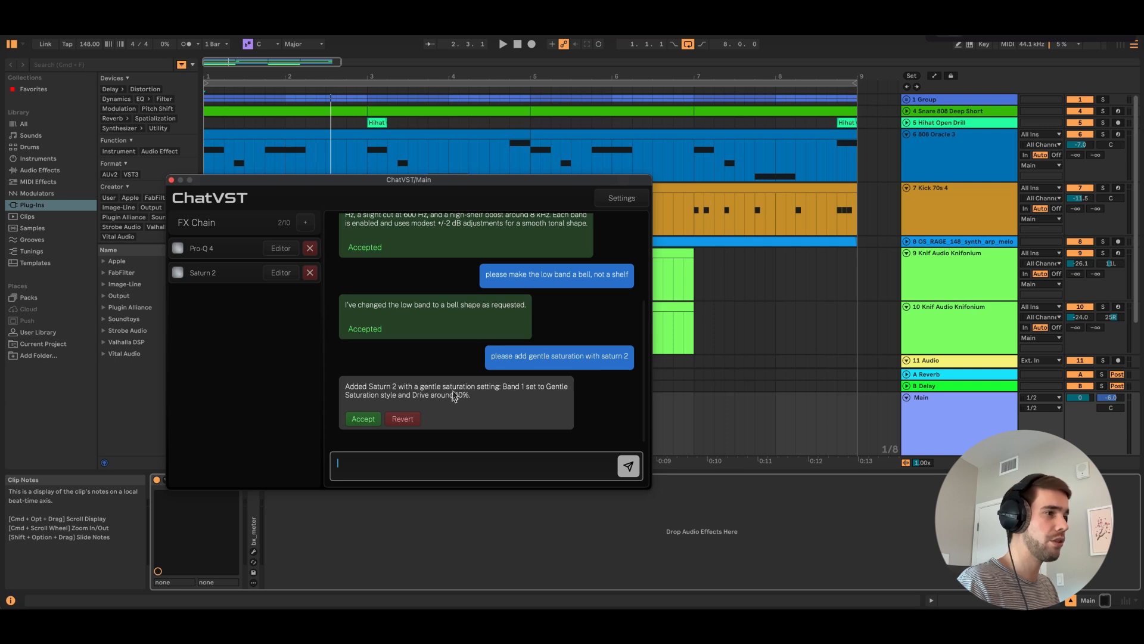
Open the Saturn 2 editor from the FX chain and place it beside the chat window
click(281, 273)
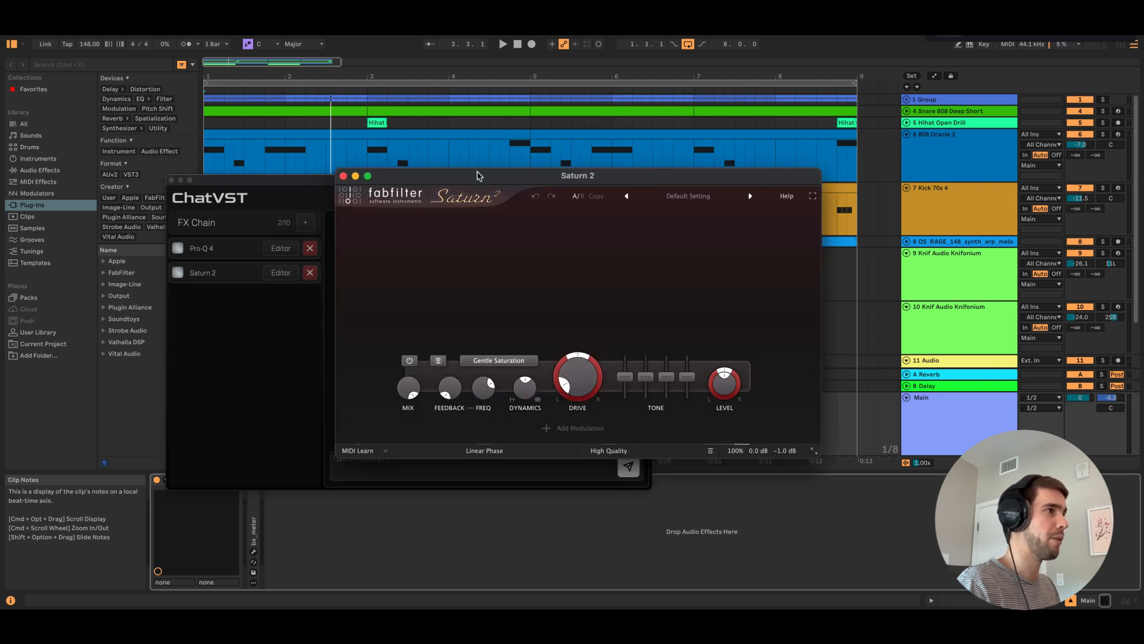
drag(480, 176, 694, 127)
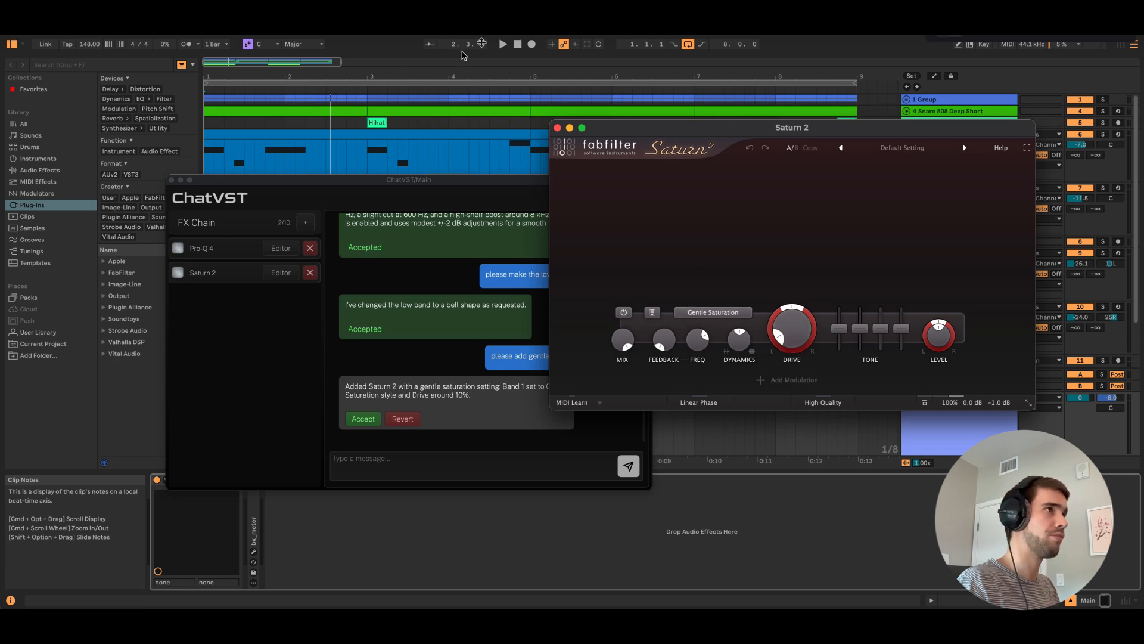
Play a short stretch of the song from the start through Saturn 2 and stop playback
click(521, 47)
key(space)
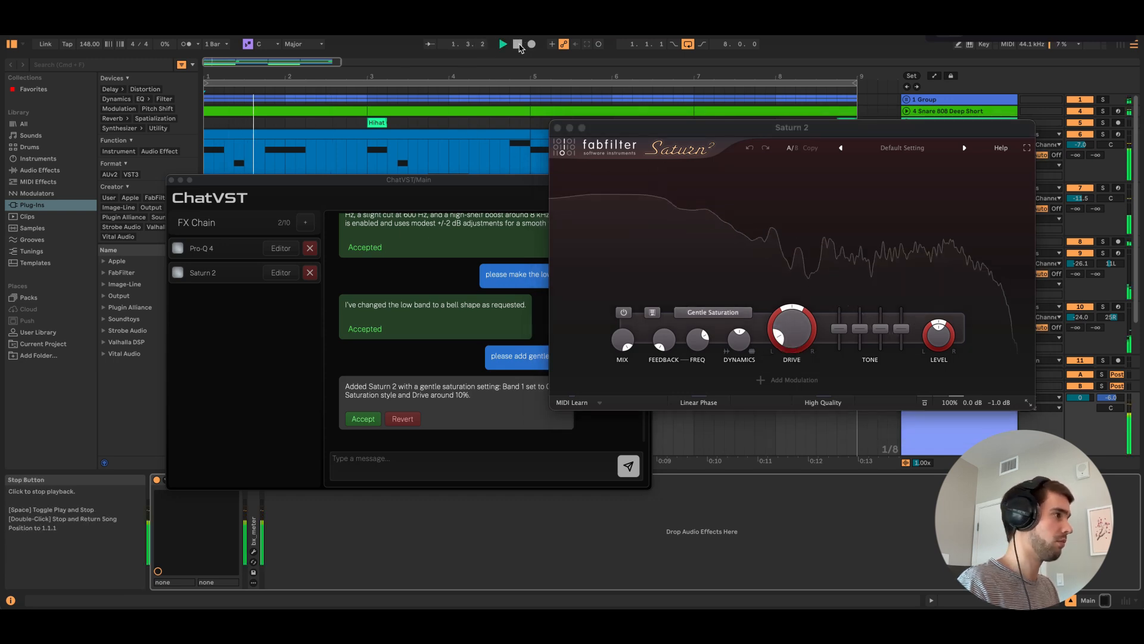
click(521, 47)
Move the chat window clear of the Saturn 2 editor and send the question "what types of distortion are available on saturn"
drag(476, 179, 410, 168)
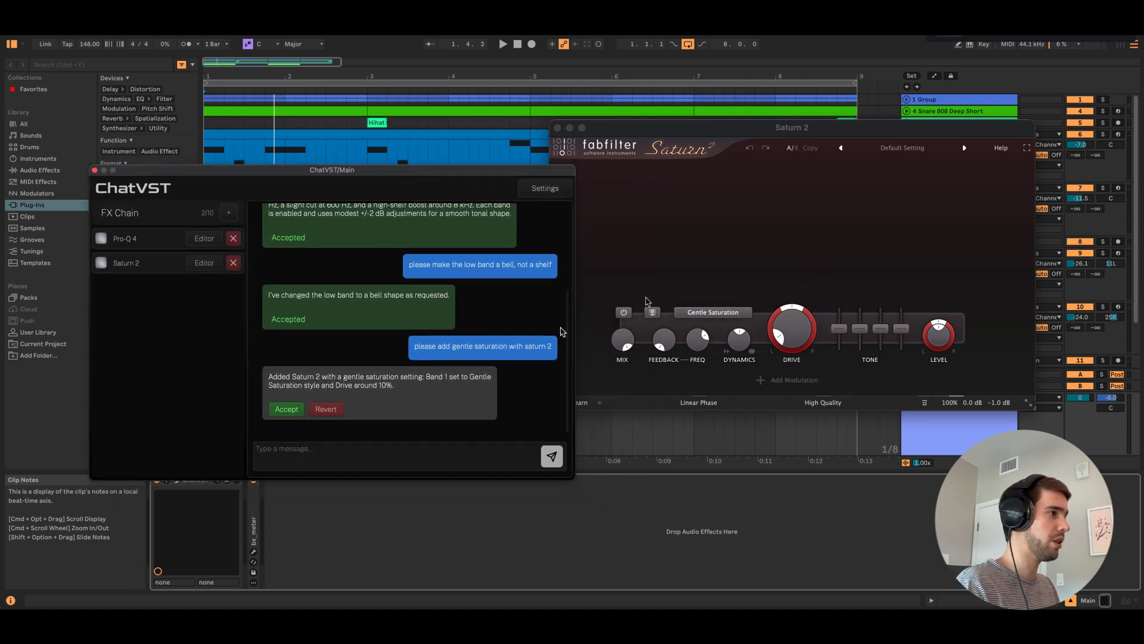
click(336, 455)
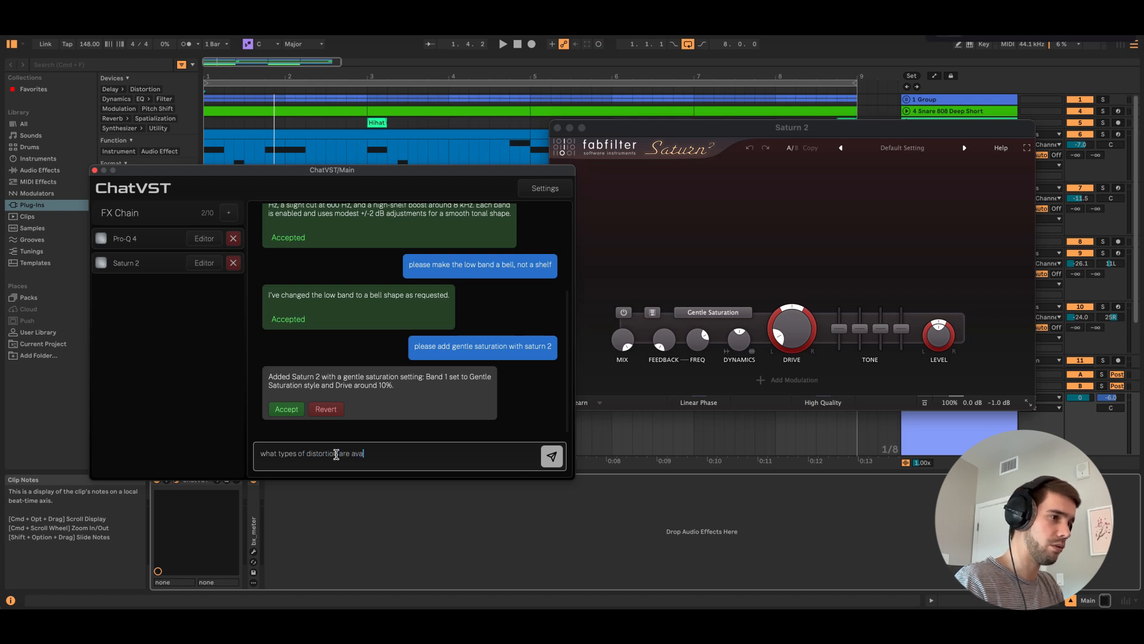
text(what types of distortion are available on satur)
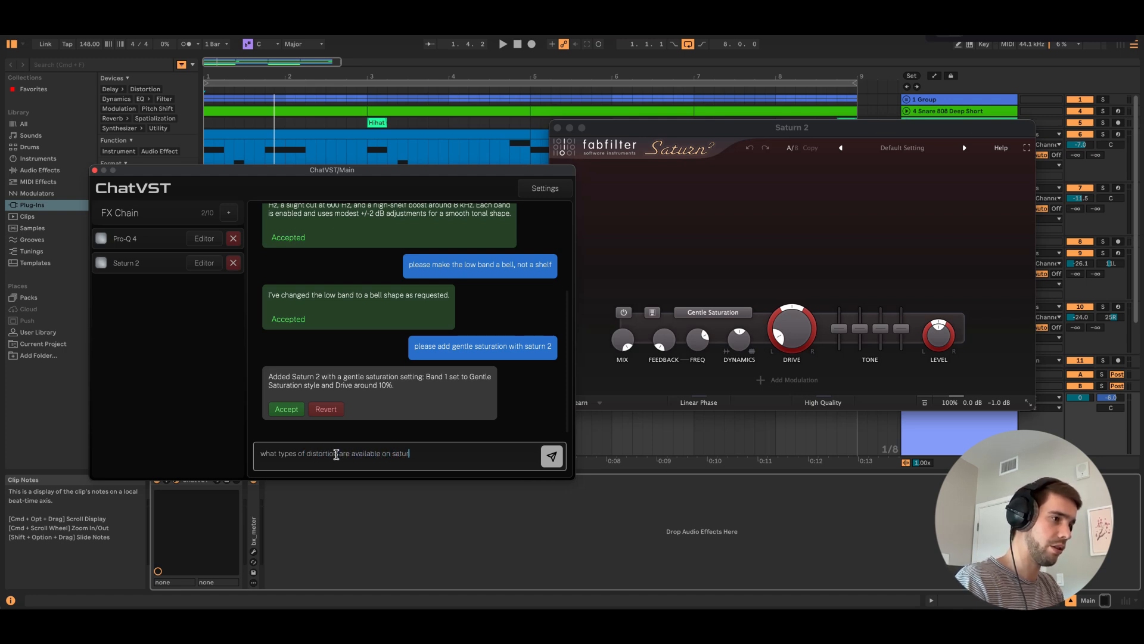
text(n)
key(Return)
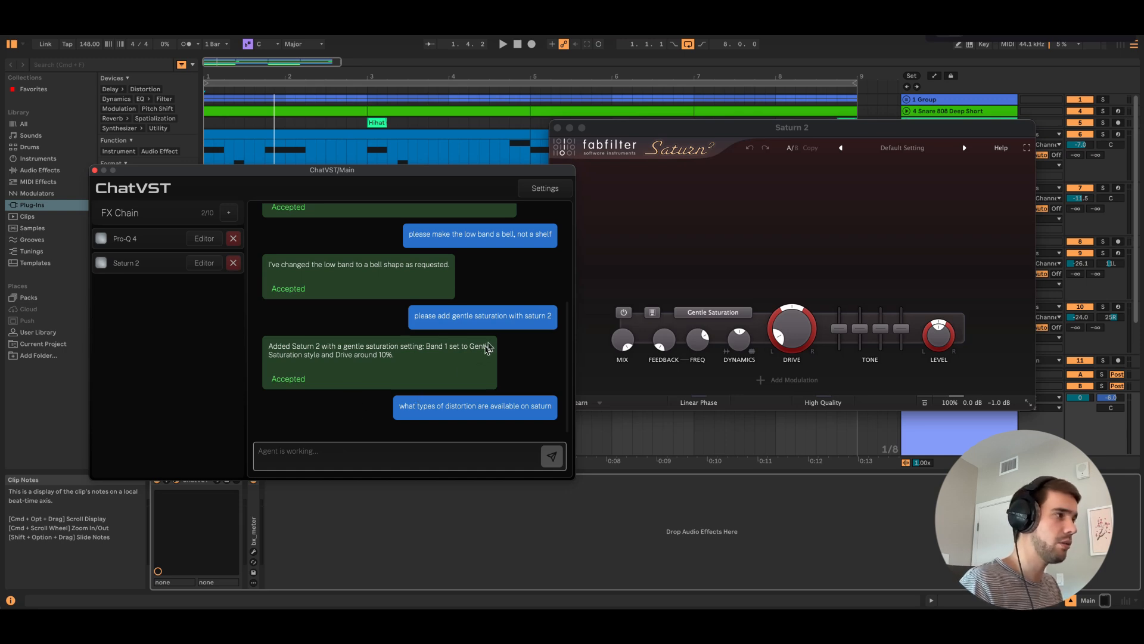
Browse Saturn 2's distortion styles and compare them with the list in the chat reply, leaving the style unchanged
drag(683, 128, 719, 114)
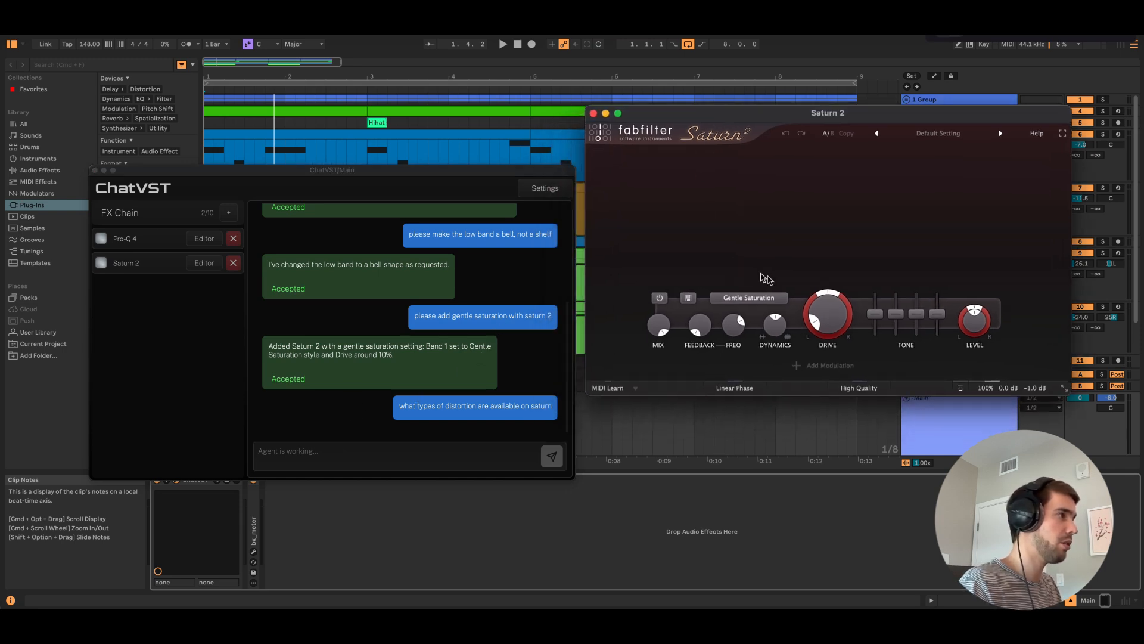
click(752, 301)
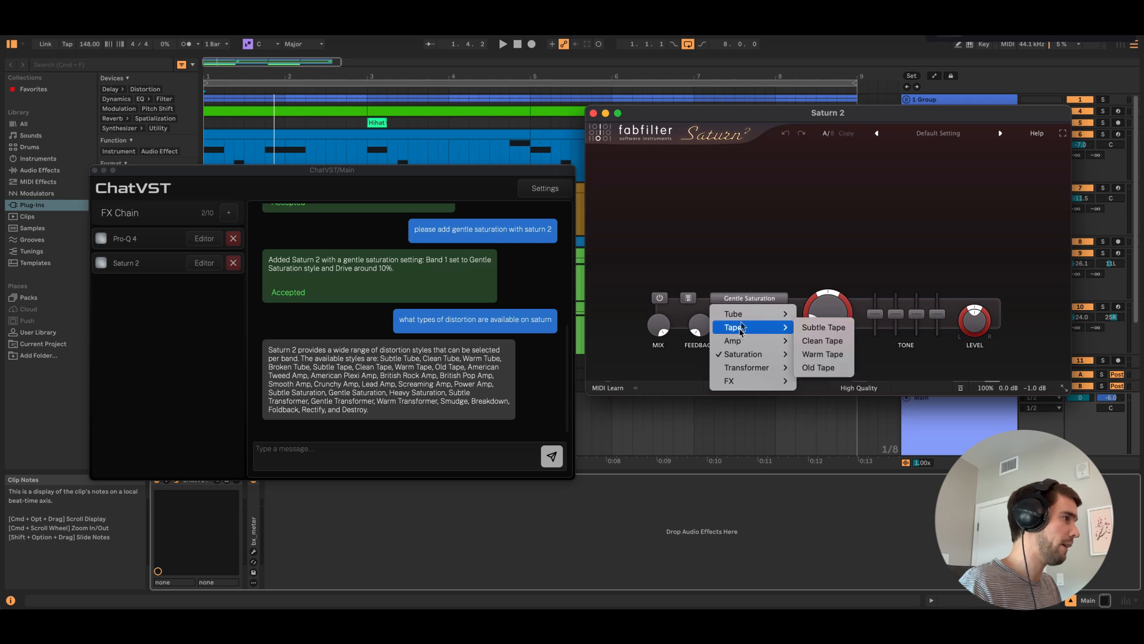
click(660, 140)
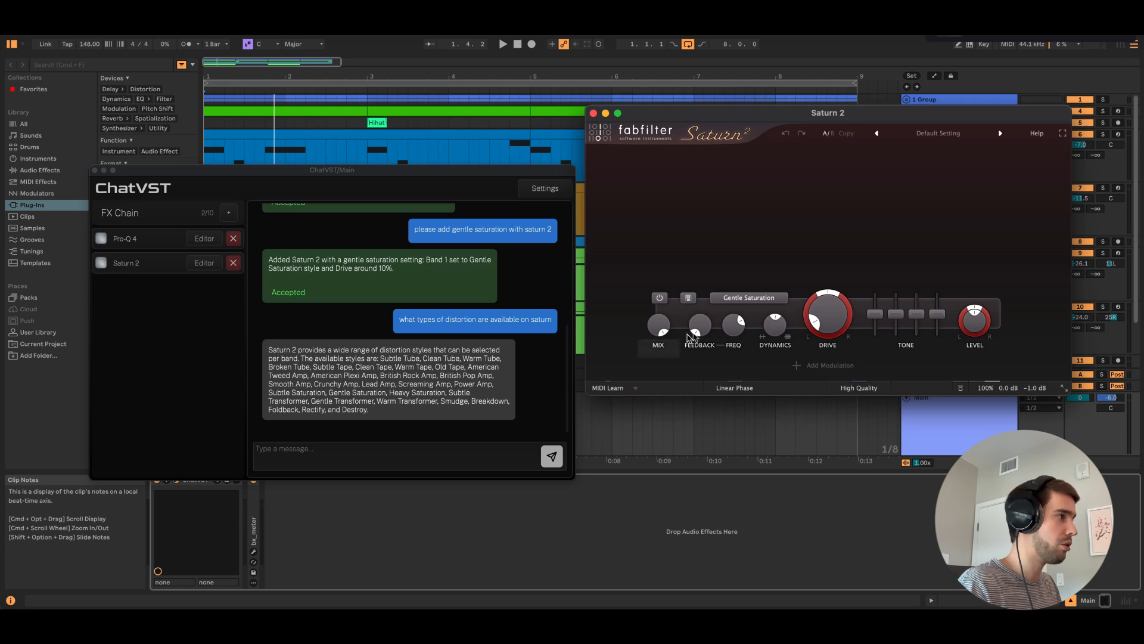
click(749, 298)
mouse_move(745, 314)
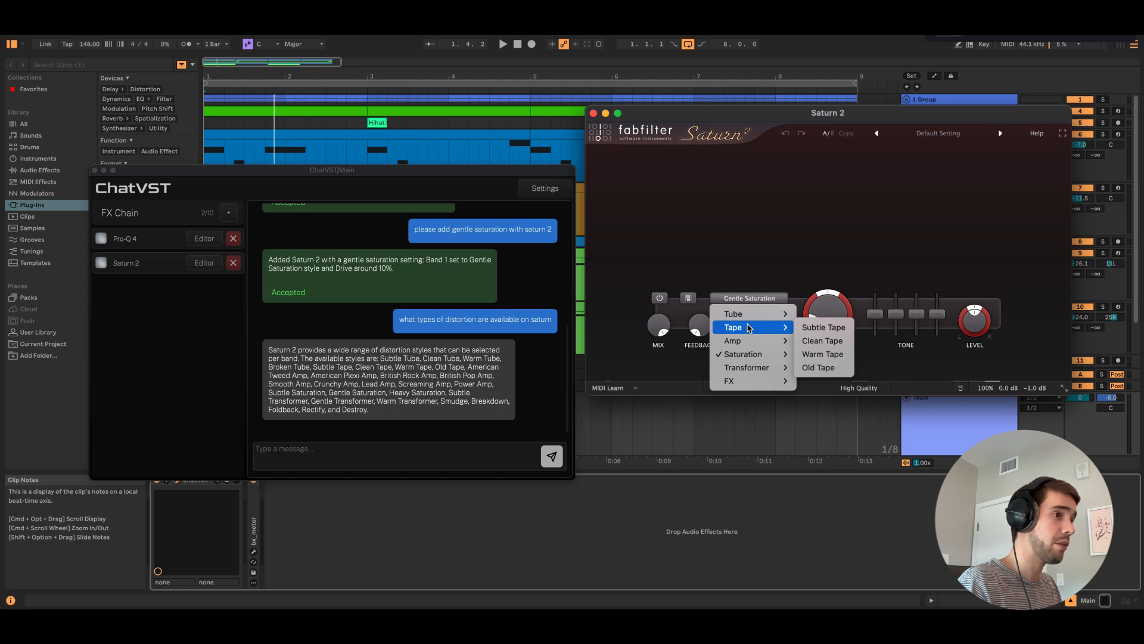
click(707, 256)
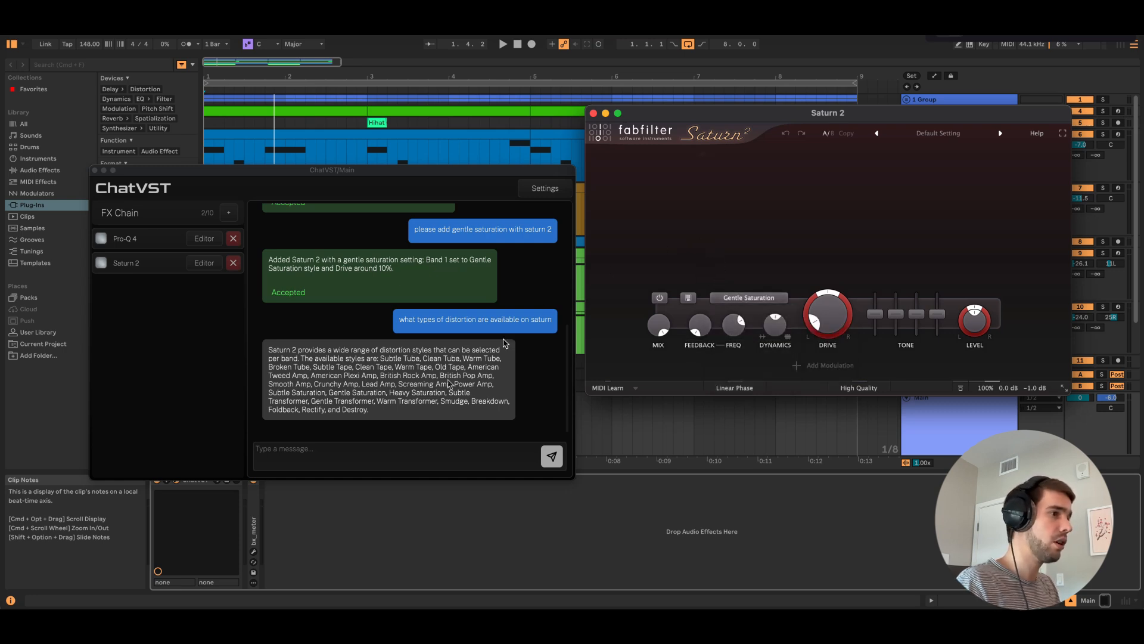
Send the chat request "please change to destroy type"
click(345, 451)
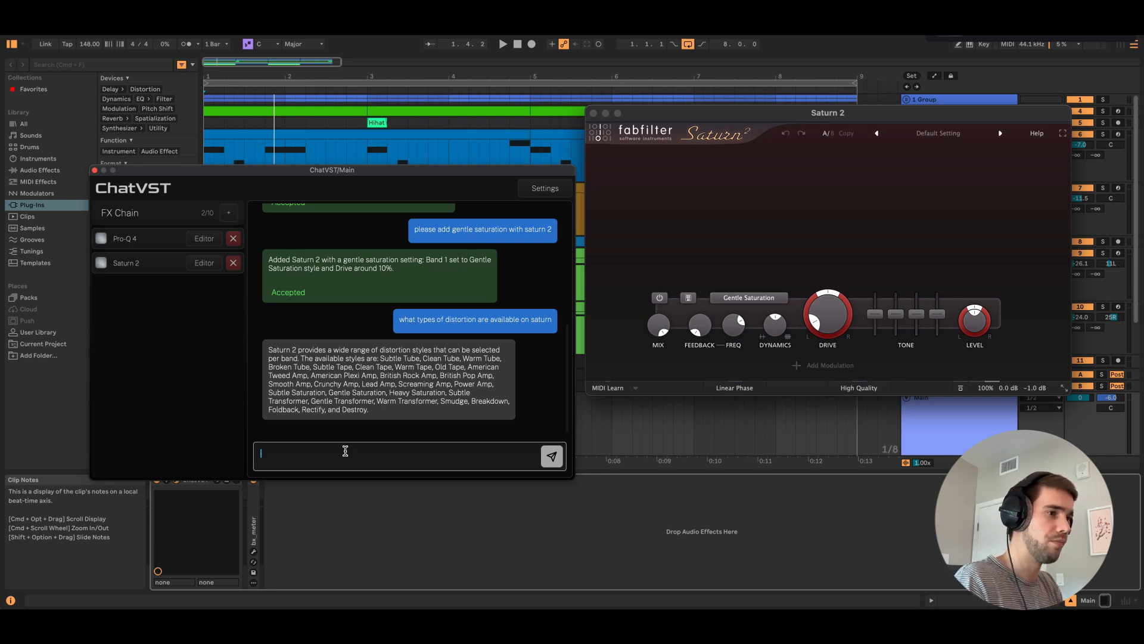
text(please change to destroy type)
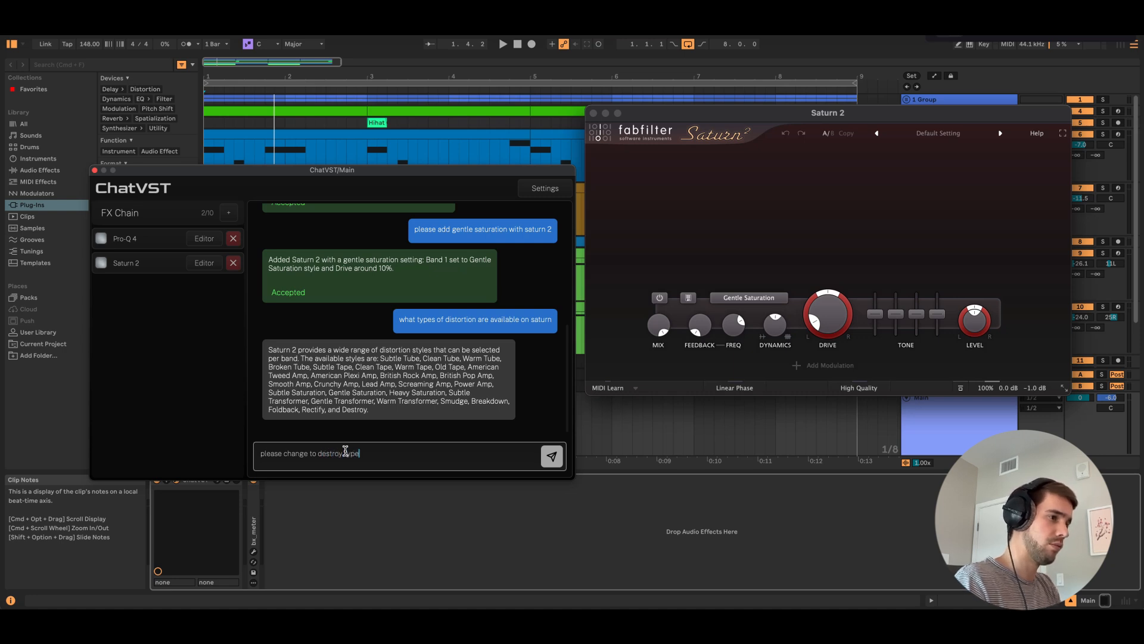
key(Return)
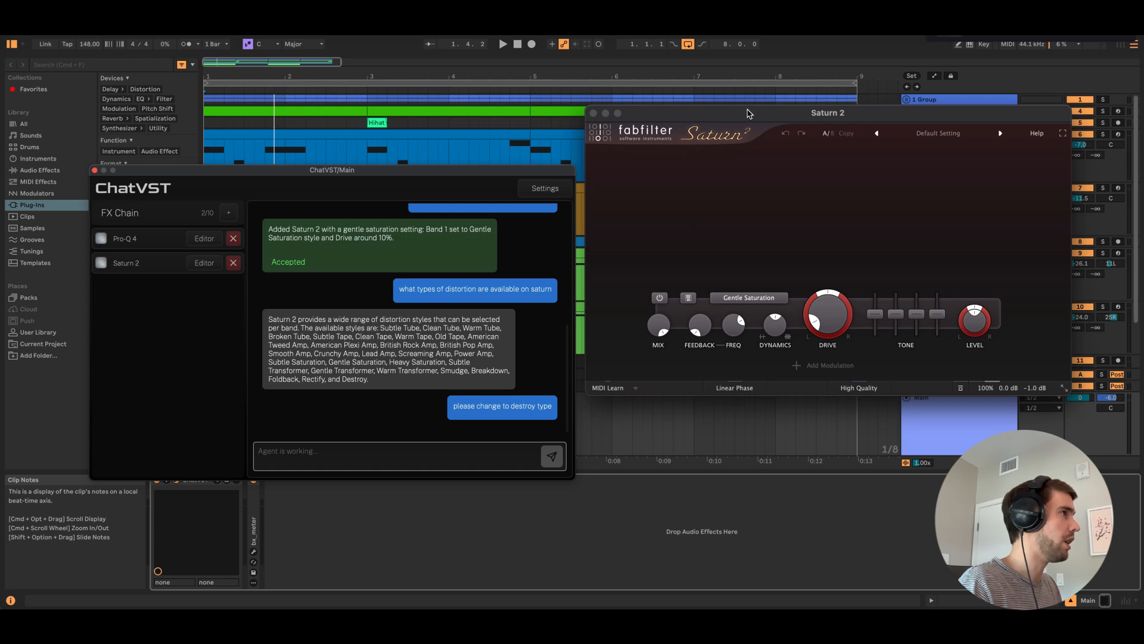
Check the selected distortion style in Saturn 2 and revert the Destroy change from the chat
drag(749, 113, 754, 101)
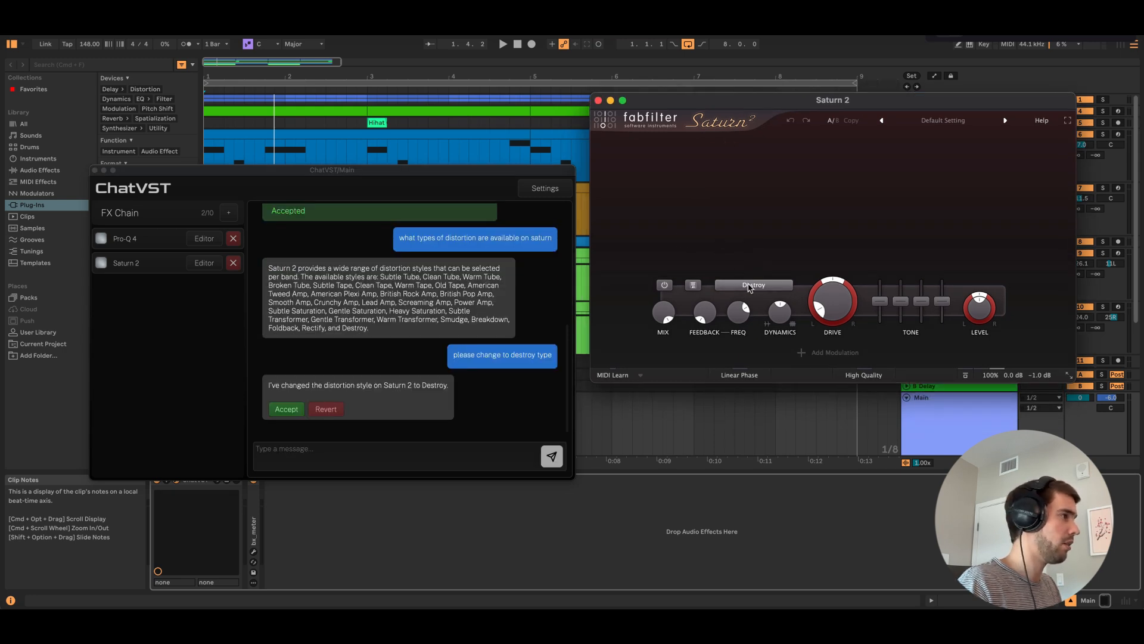
click(750, 286)
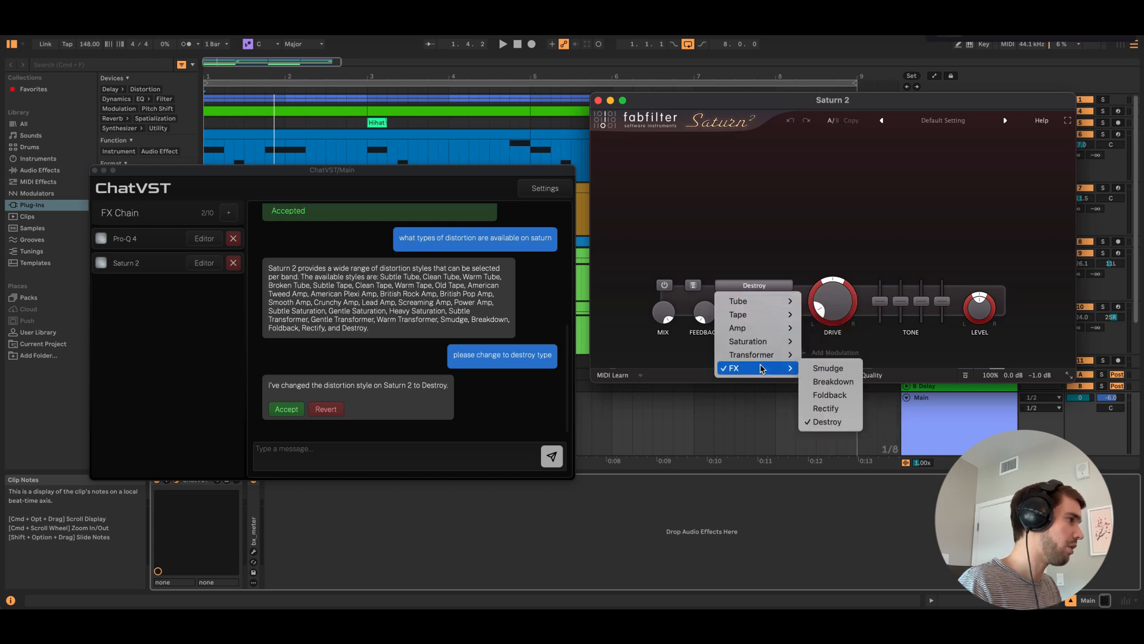
click(687, 103)
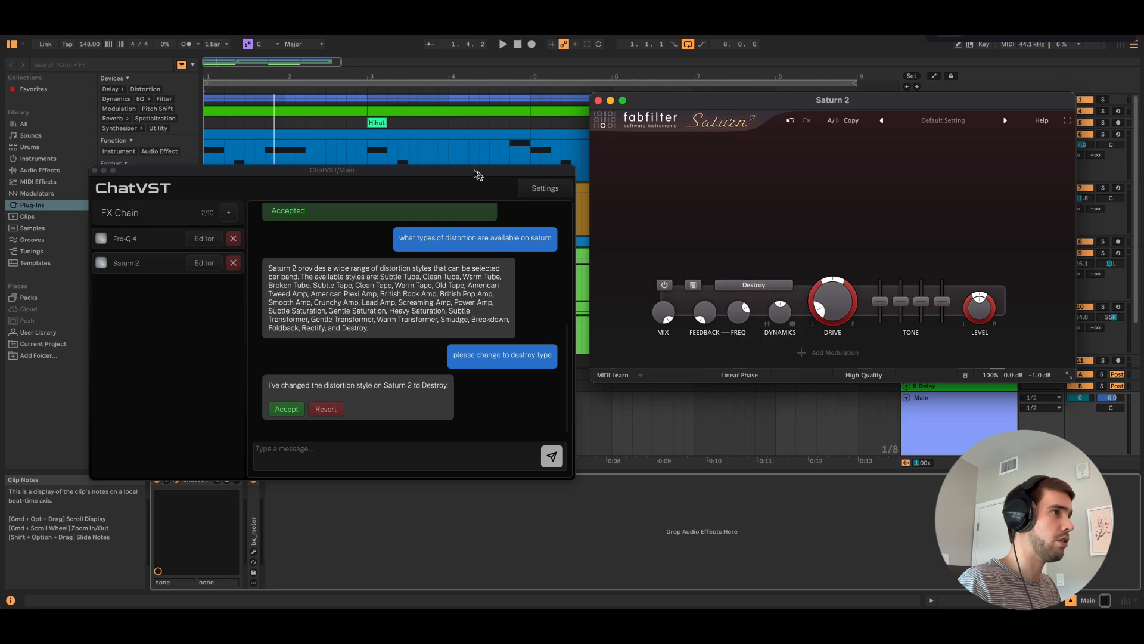
drag(477, 175, 476, 181)
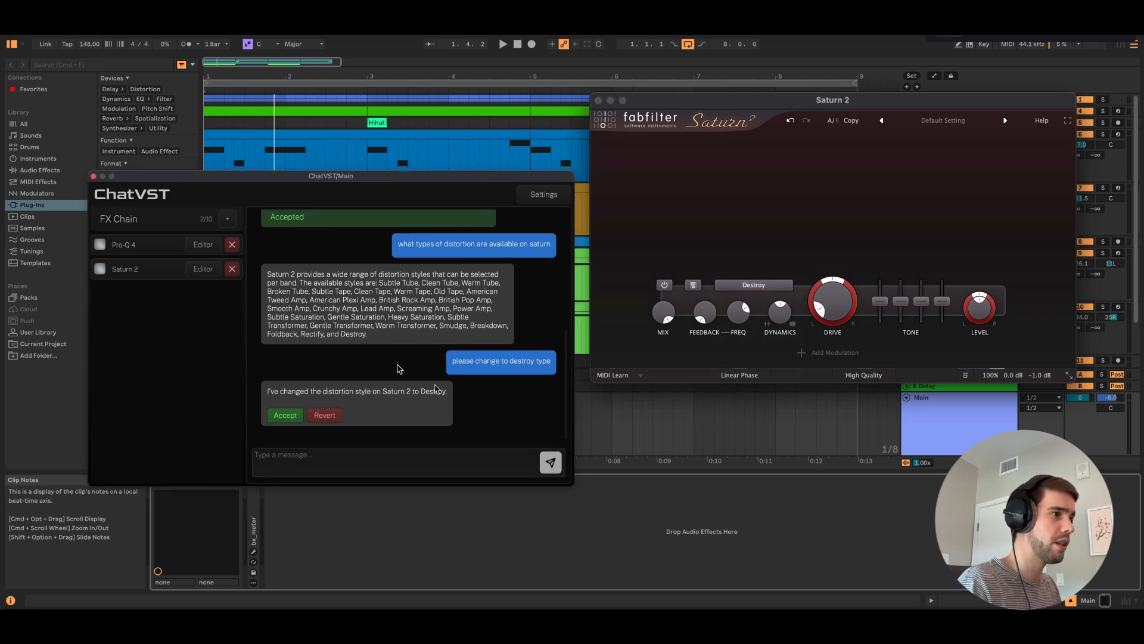
click(323, 415)
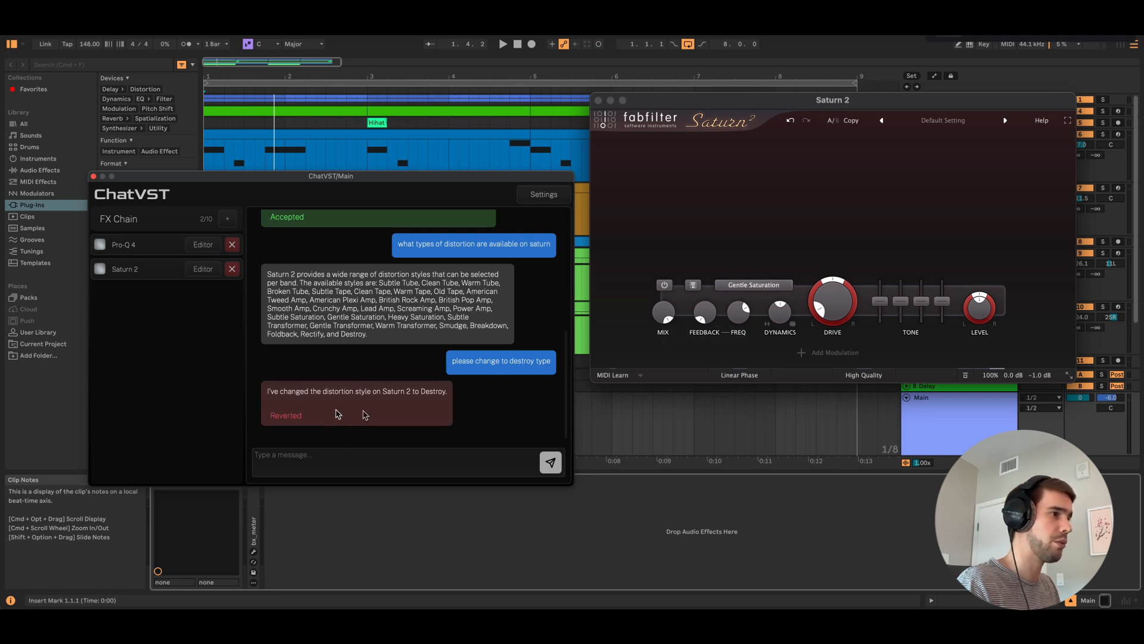
Close the Saturn 2 editor and send the chat request "add pro mb"
click(598, 100)
drag(491, 176, 696, 169)
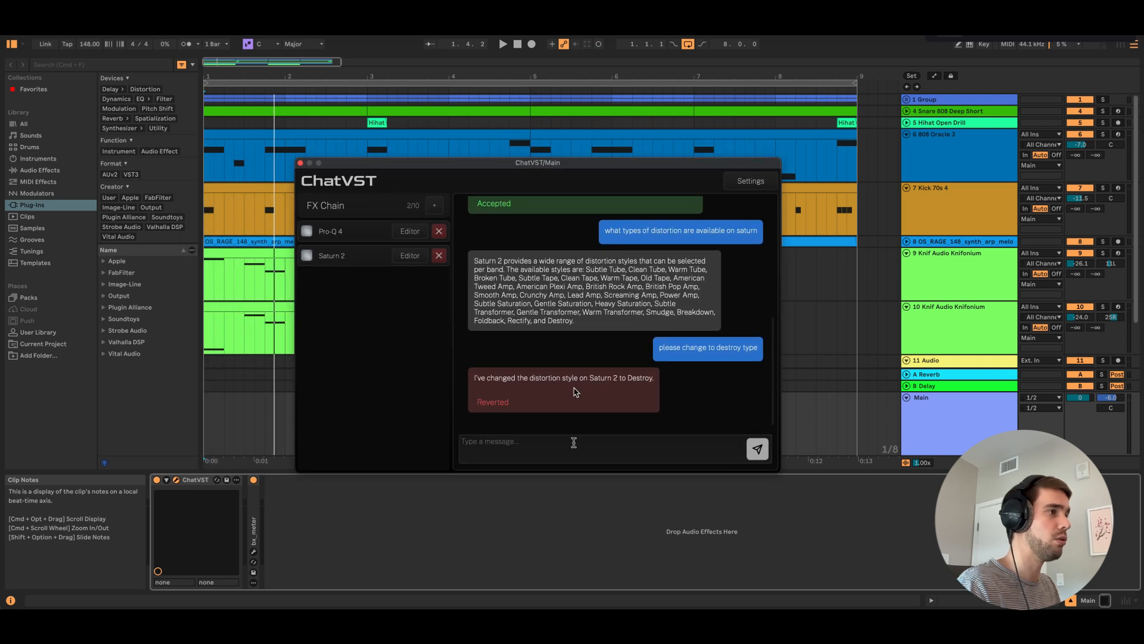
click(539, 442)
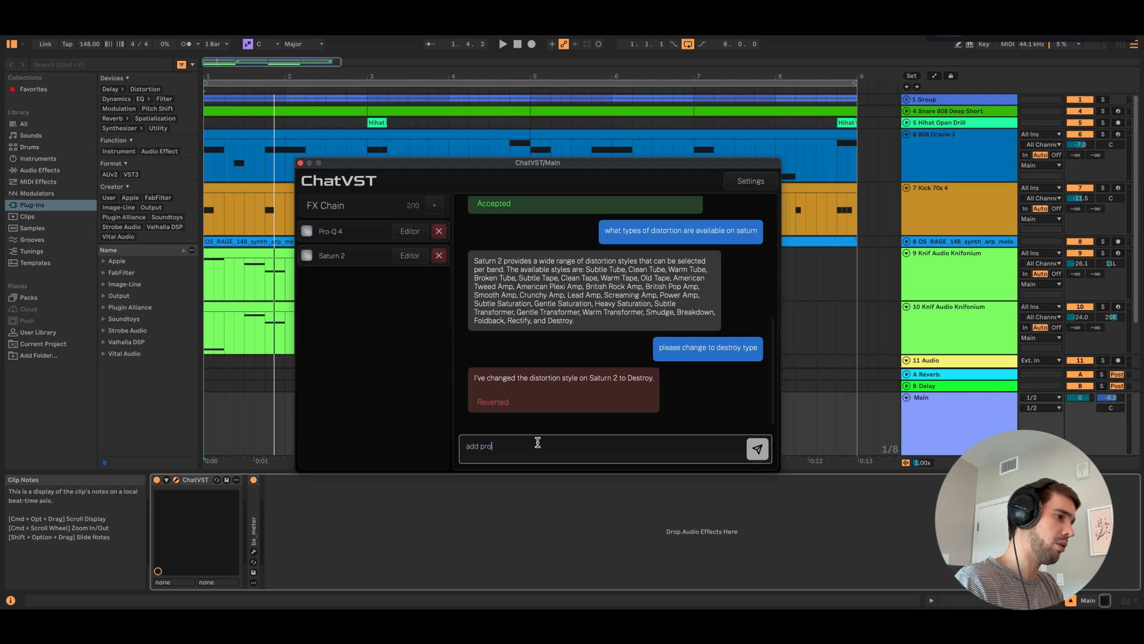
key(Return)
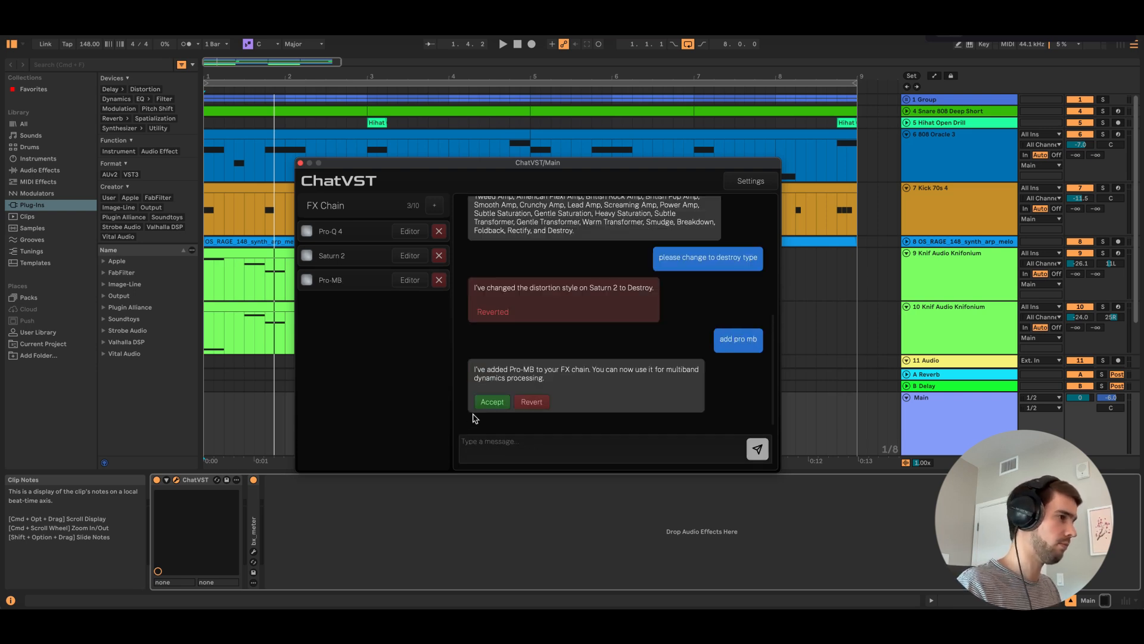
Open the Pro-MB editor from the FX chain and arrange it side by side with the chat window
click(410, 280)
drag(514, 136, 685, 87)
drag(471, 162, 260, 200)
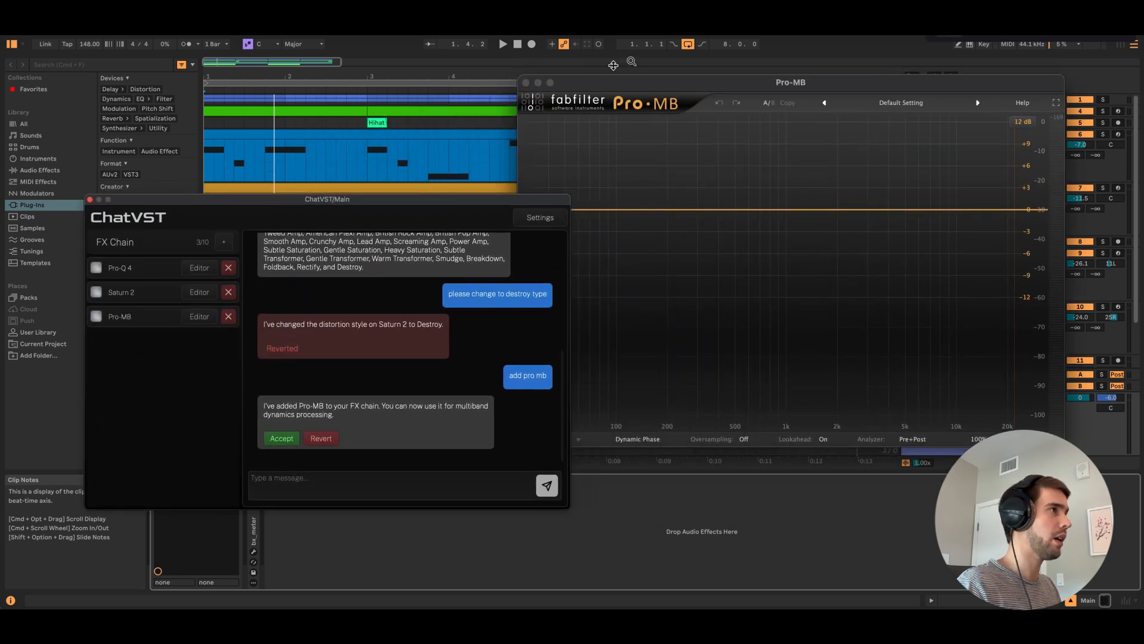
drag(655, 89, 709, 76)
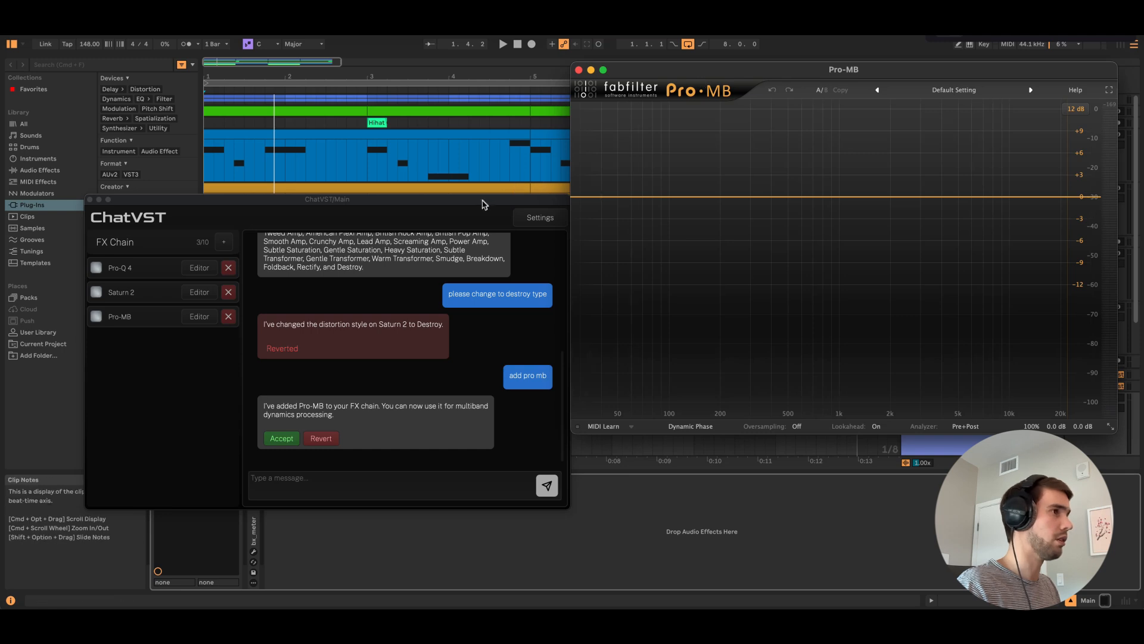
drag(480, 204, 477, 190)
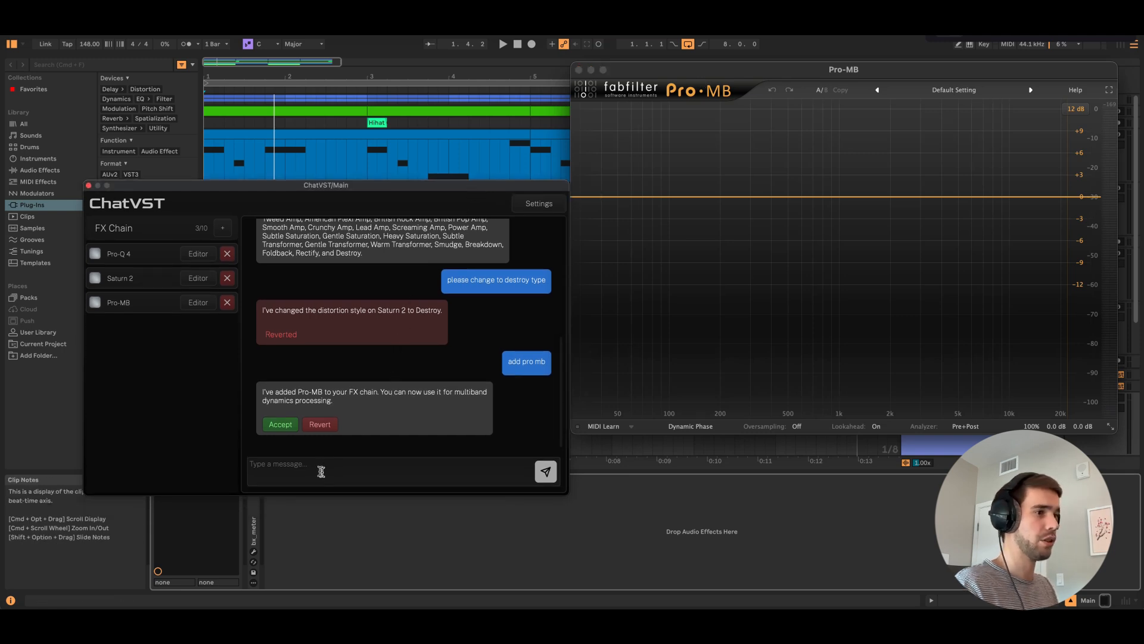
Send the chat question "please explain what pro mb is and what it does (how it works)"
click(320, 471)
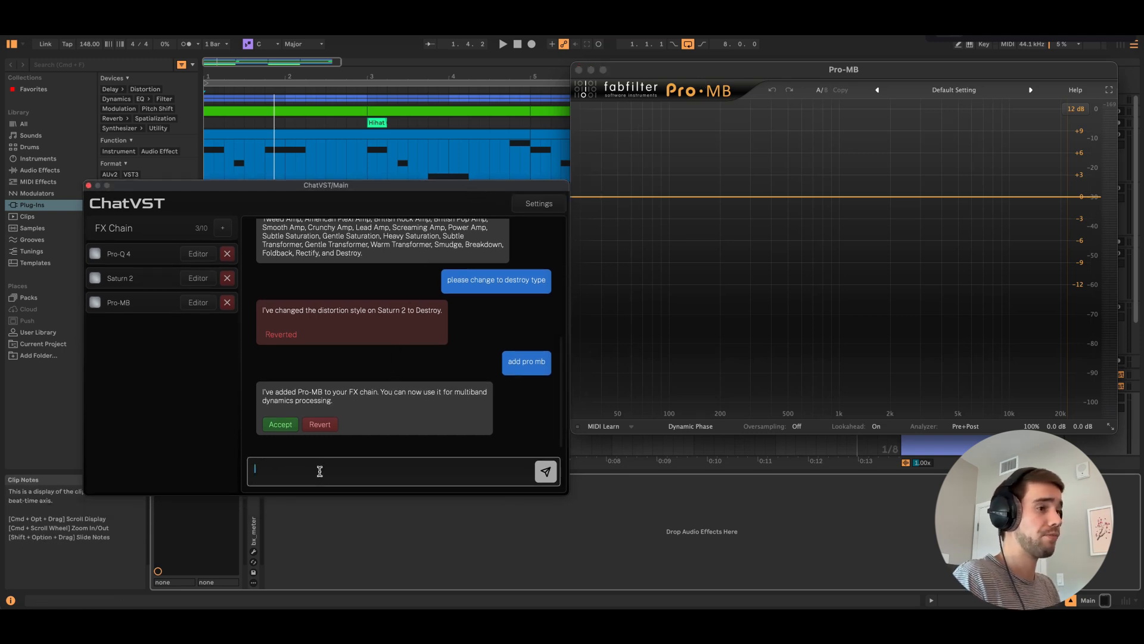
text(please)
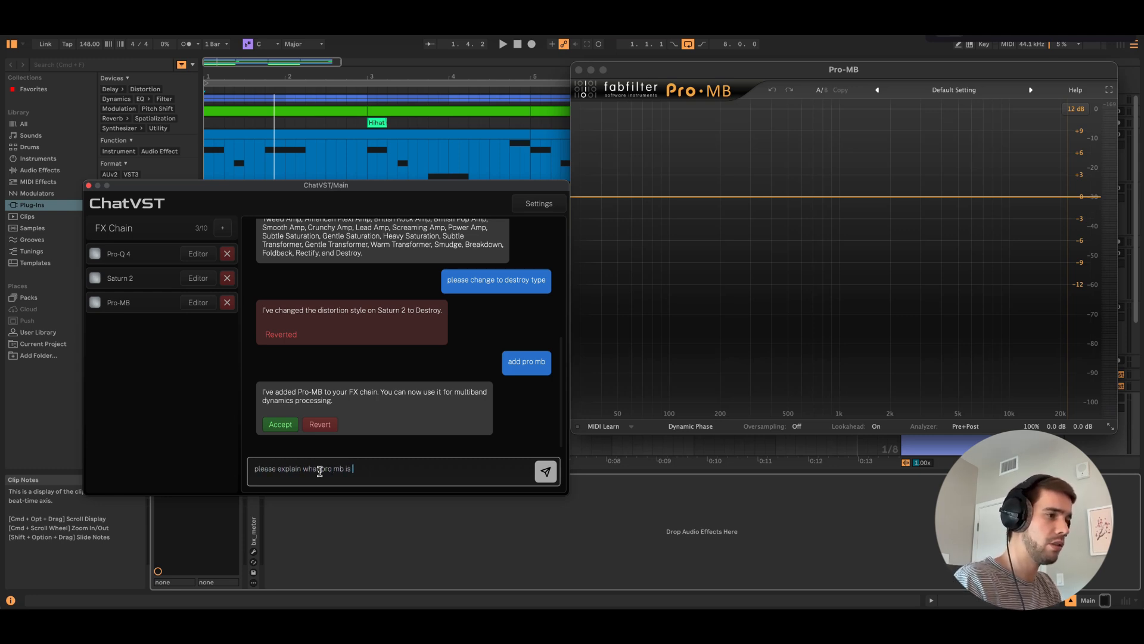
text( explain what pro mb is and what it does (how)
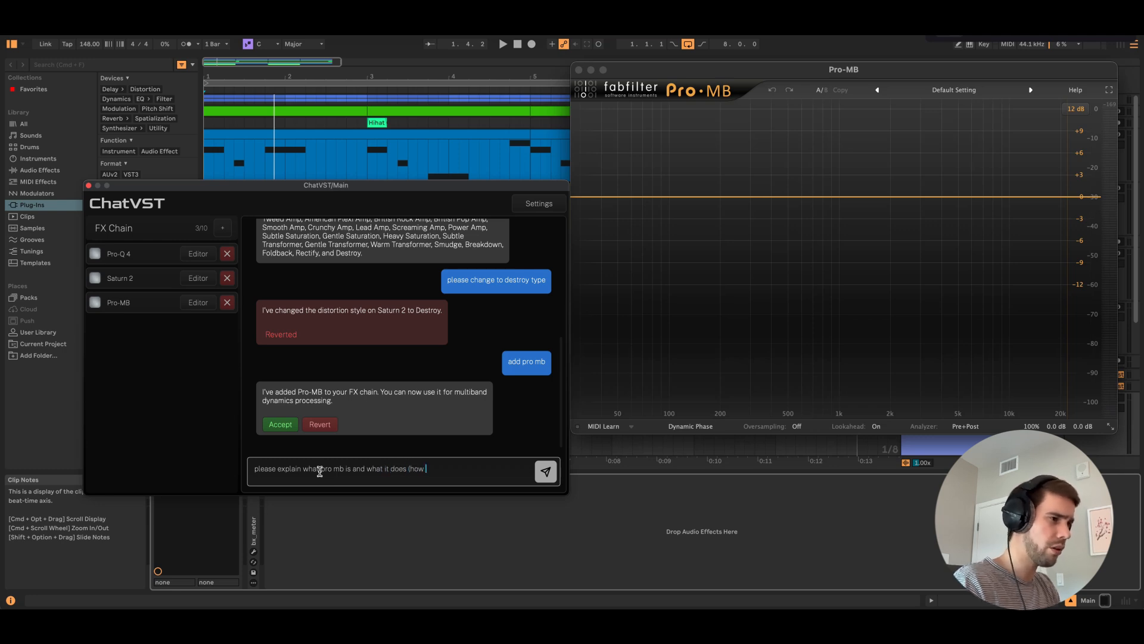
text( it works))
key(Return)
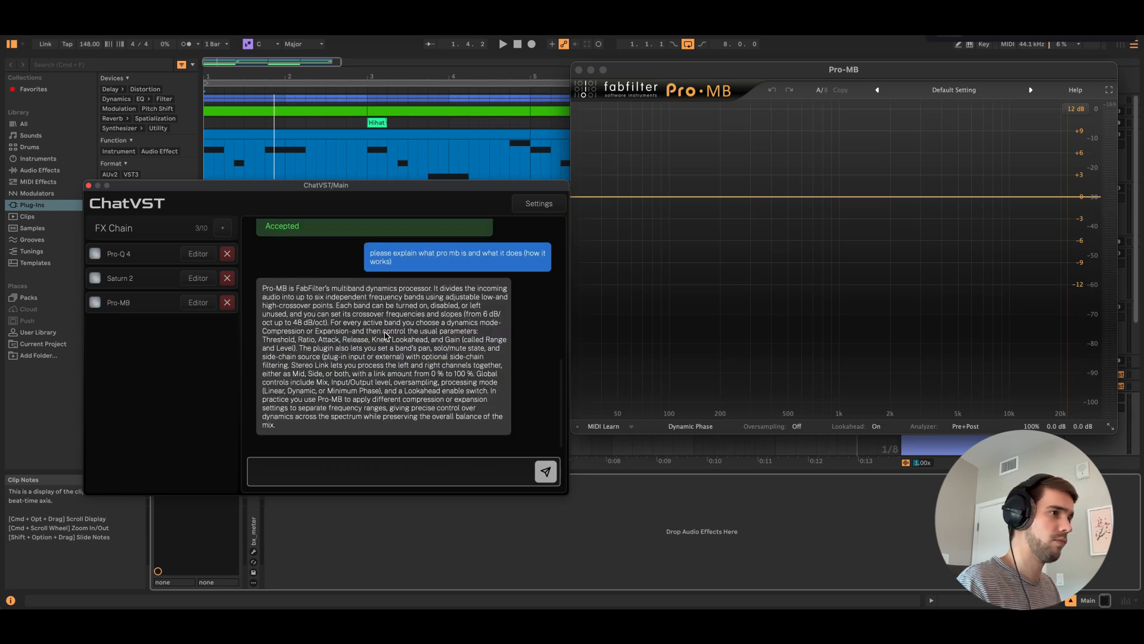
Send the chat request "please adjust pro mb to have a gentle mastering template with 3 bands"
drag(427, 189, 416, 187)
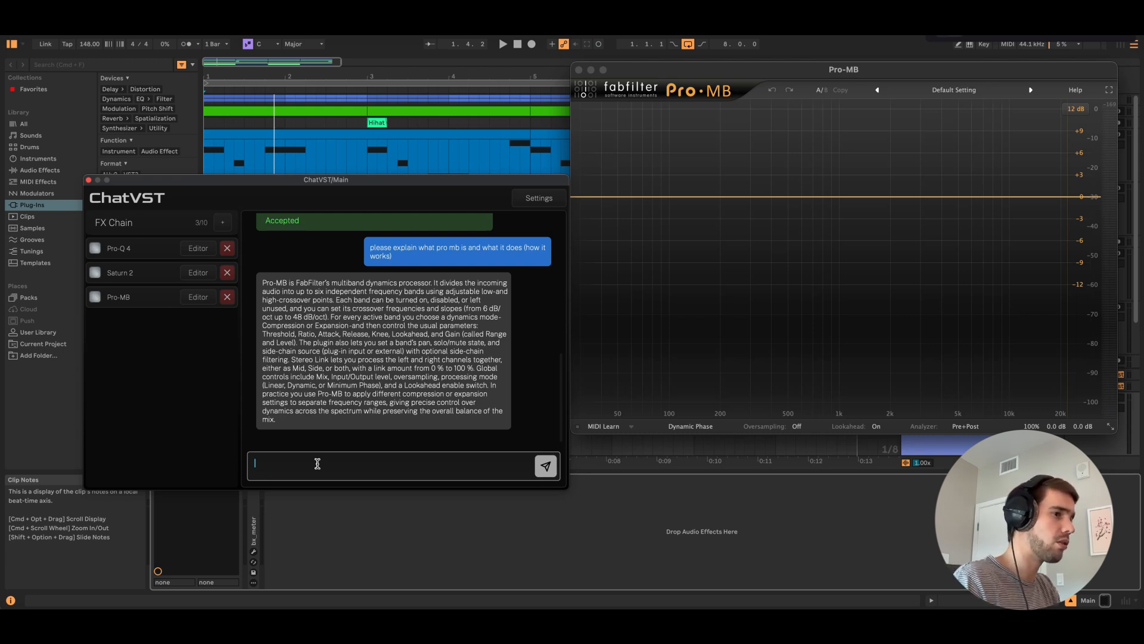
text(ust pro mb to have a gentle mastering ta)
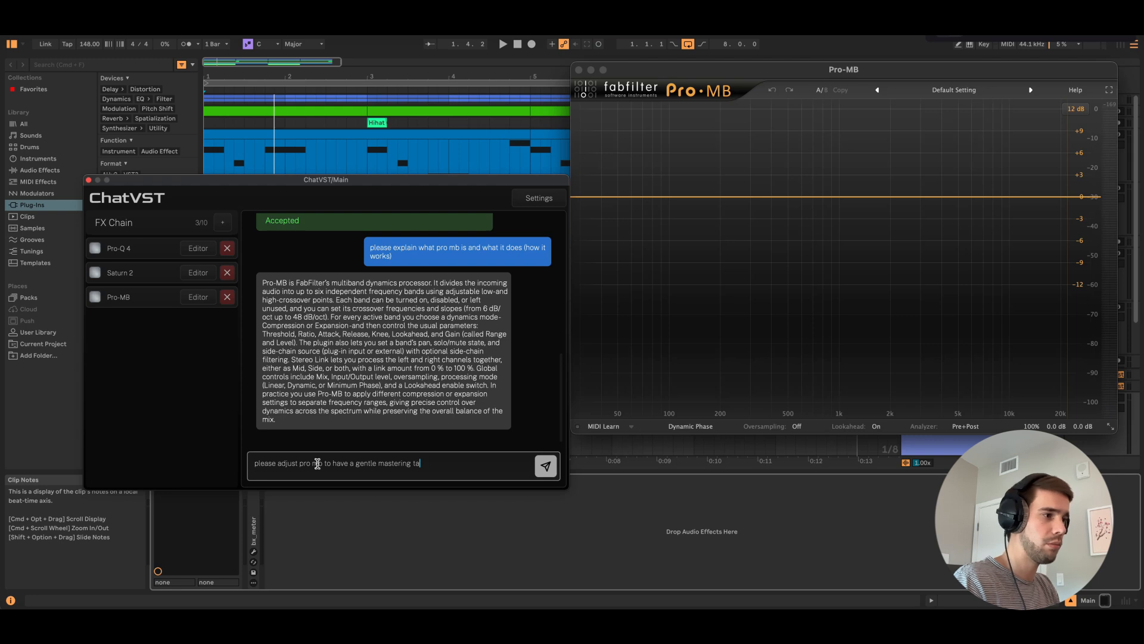
key(BackSpace)
text(emplate)
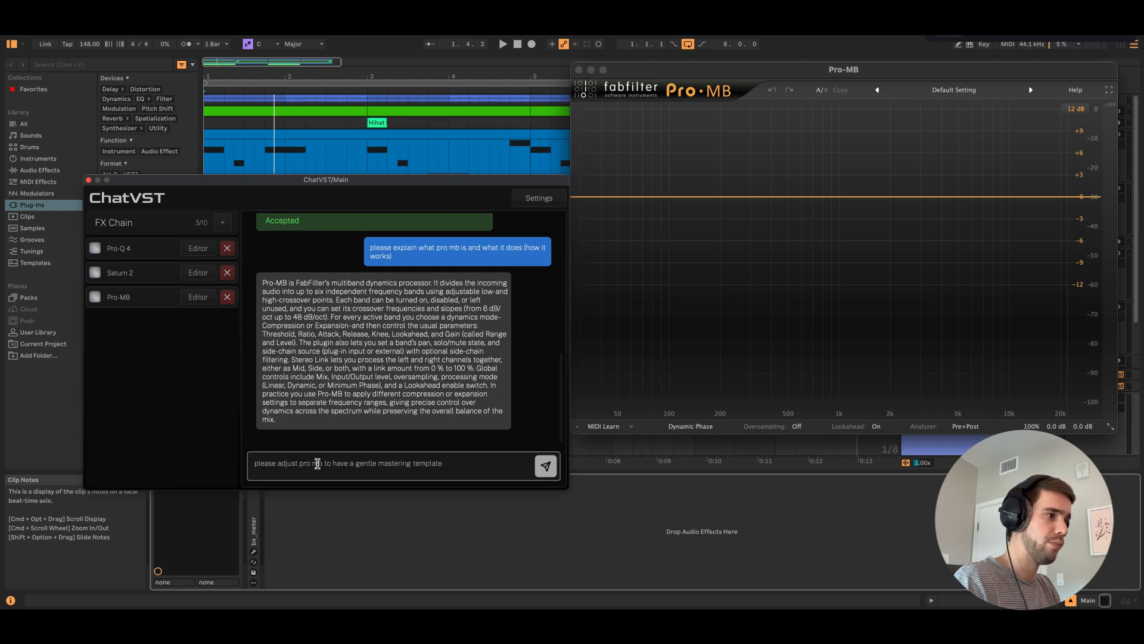
text( with 3 bands)
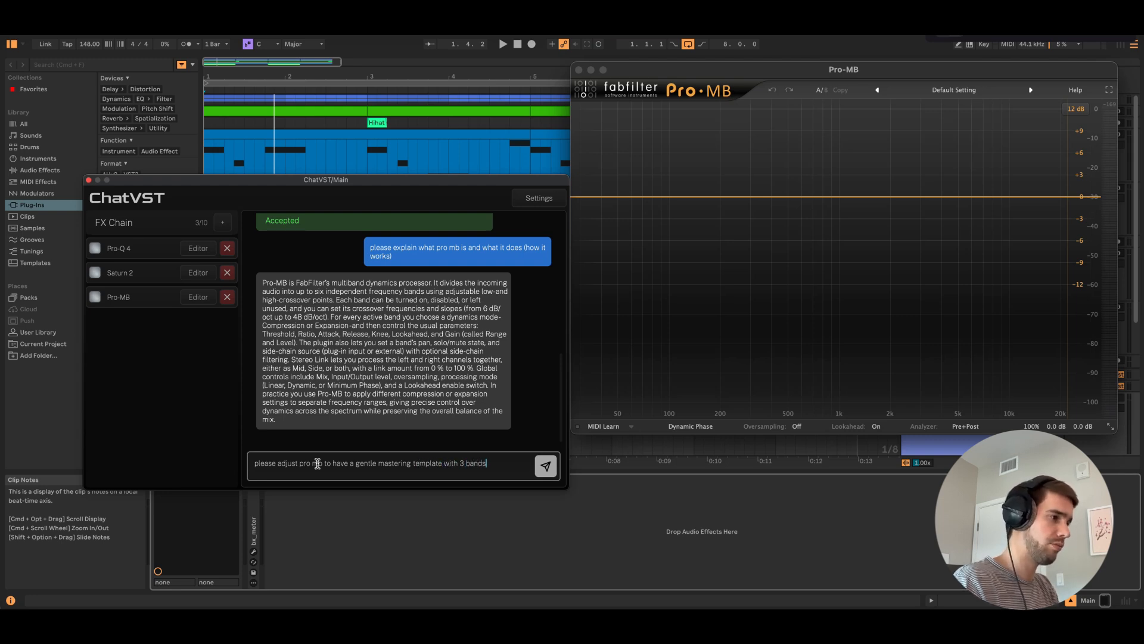
key(Return)
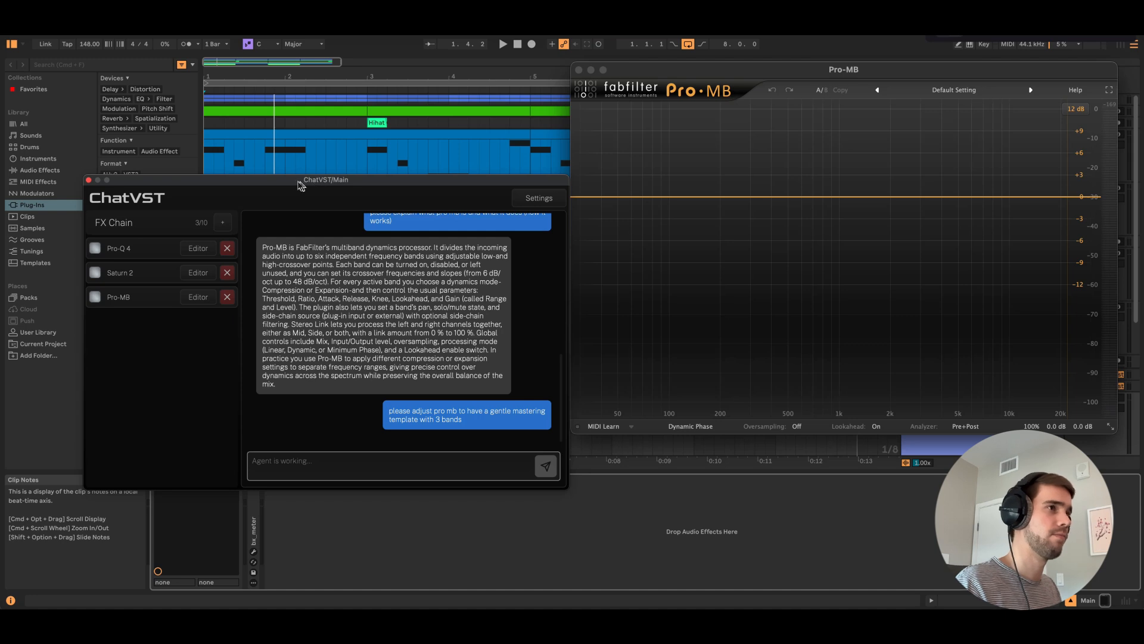
Accept the three-band Pro-MB settings in the chat and open the lowest band's controls in the Pro-MB editor
drag(287, 185, 250, 225)
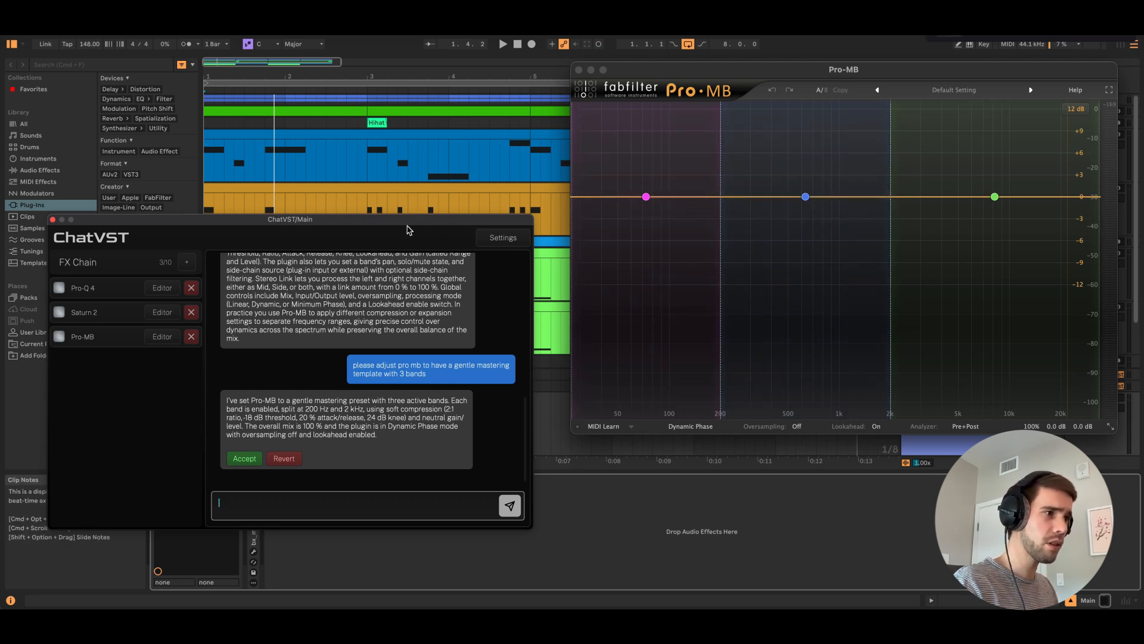
click(248, 460)
click(646, 197)
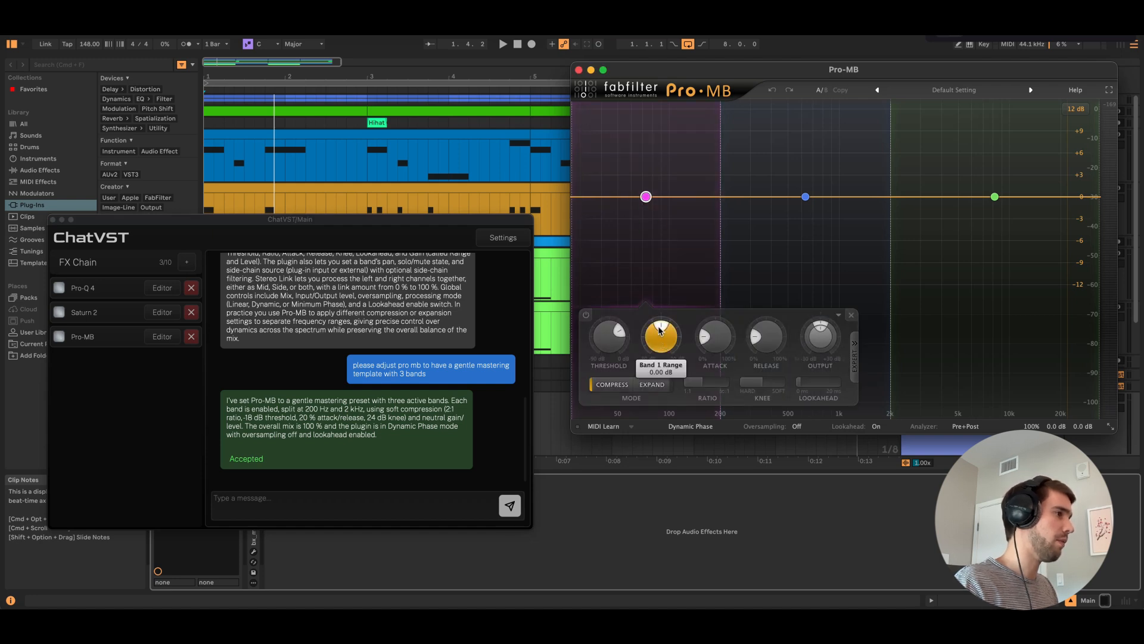
Send the chat request "please set range to -6 db for each band", keeping the chat window clear of the Pro-MB editor
drag(419, 223, 447, 193)
click(315, 464)
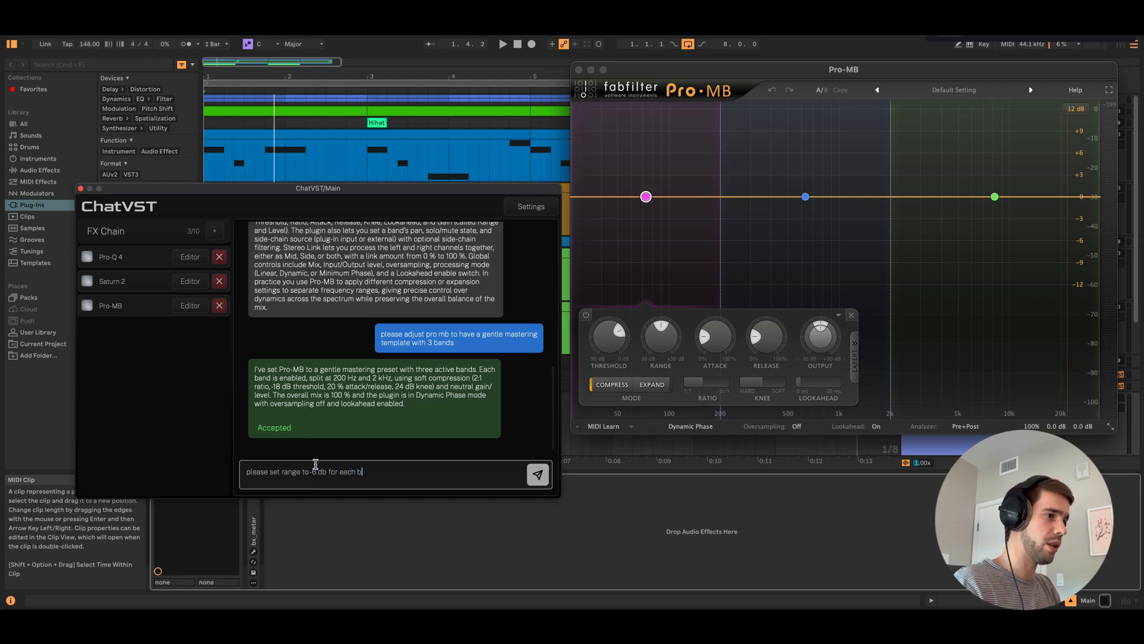
key(Return)
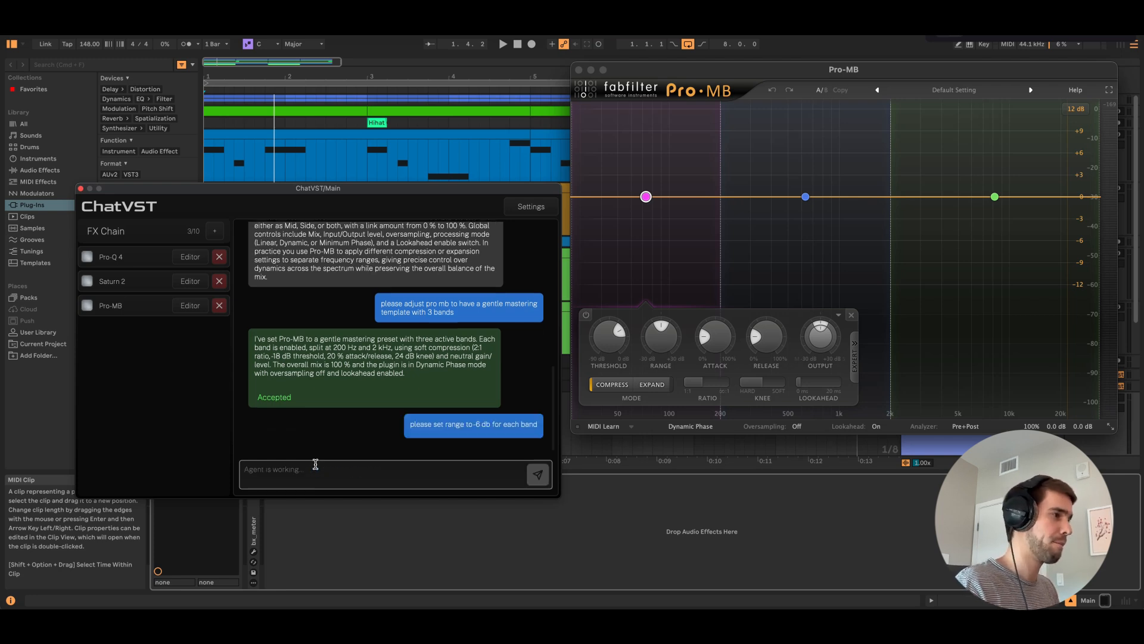
drag(372, 190, 351, 199)
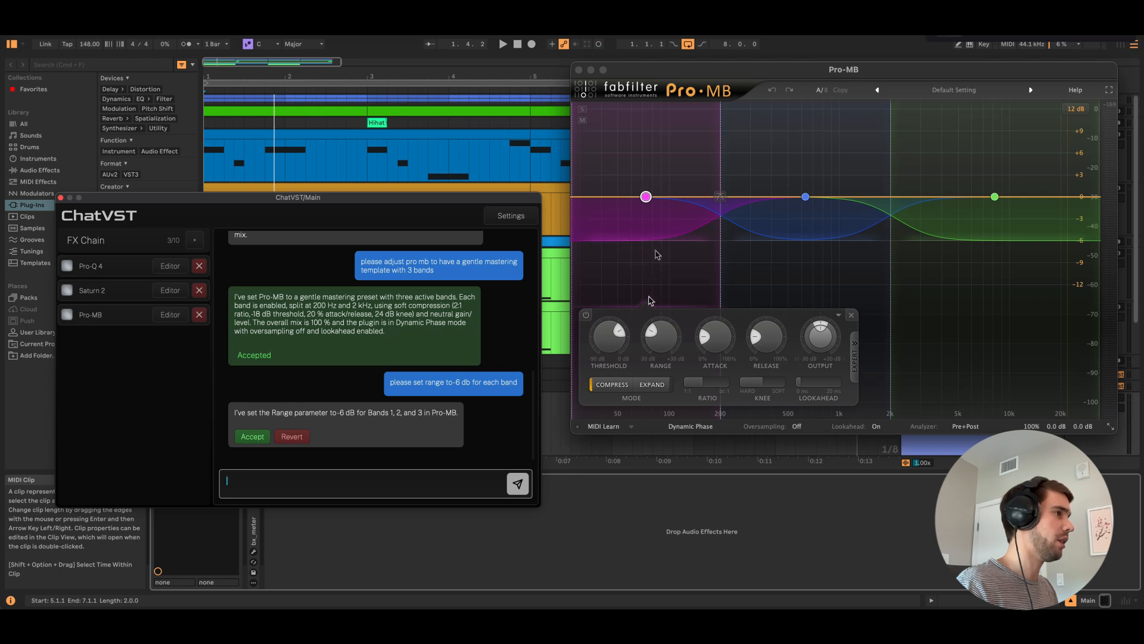
Inspect the controls of all three Pro-MB bands and accept the range change in the chat
click(648, 199)
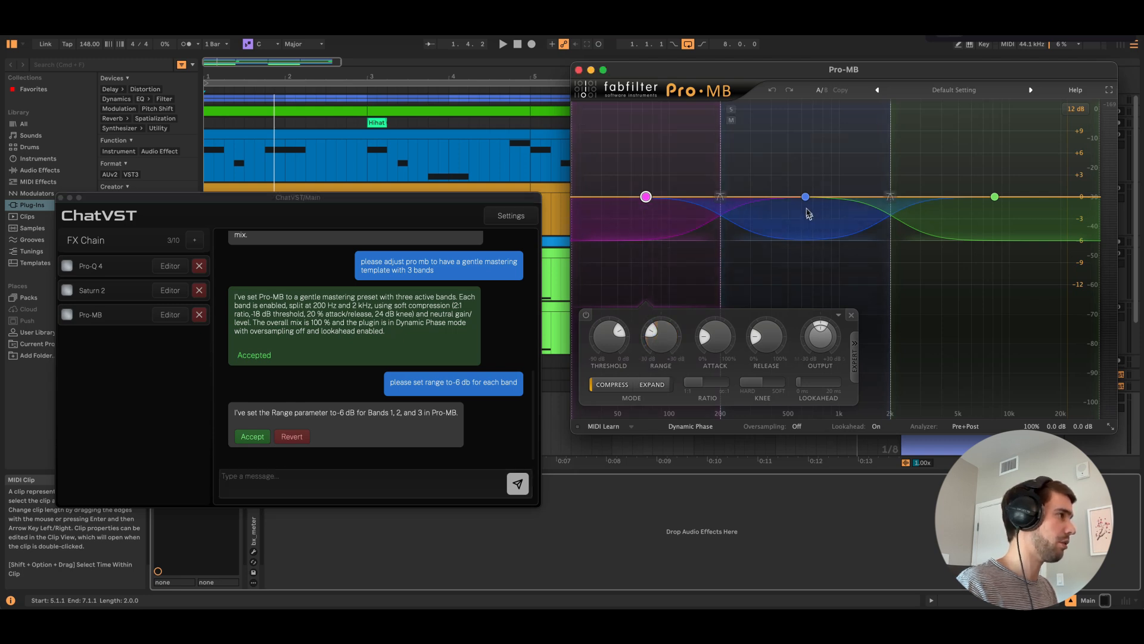
mouse_move(805, 202)
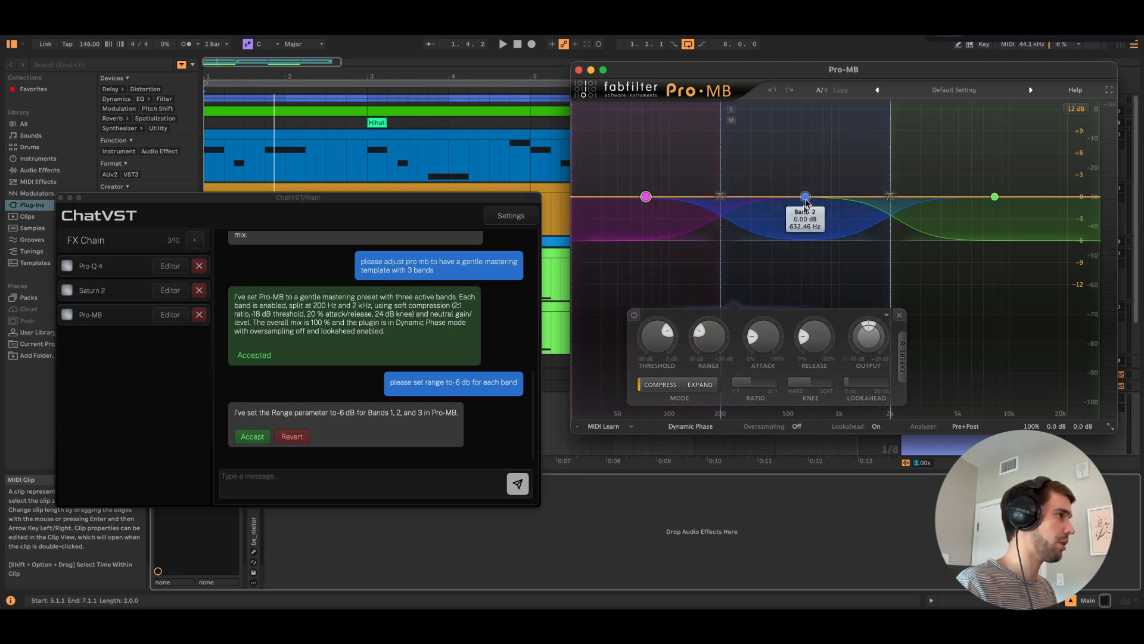
click(995, 198)
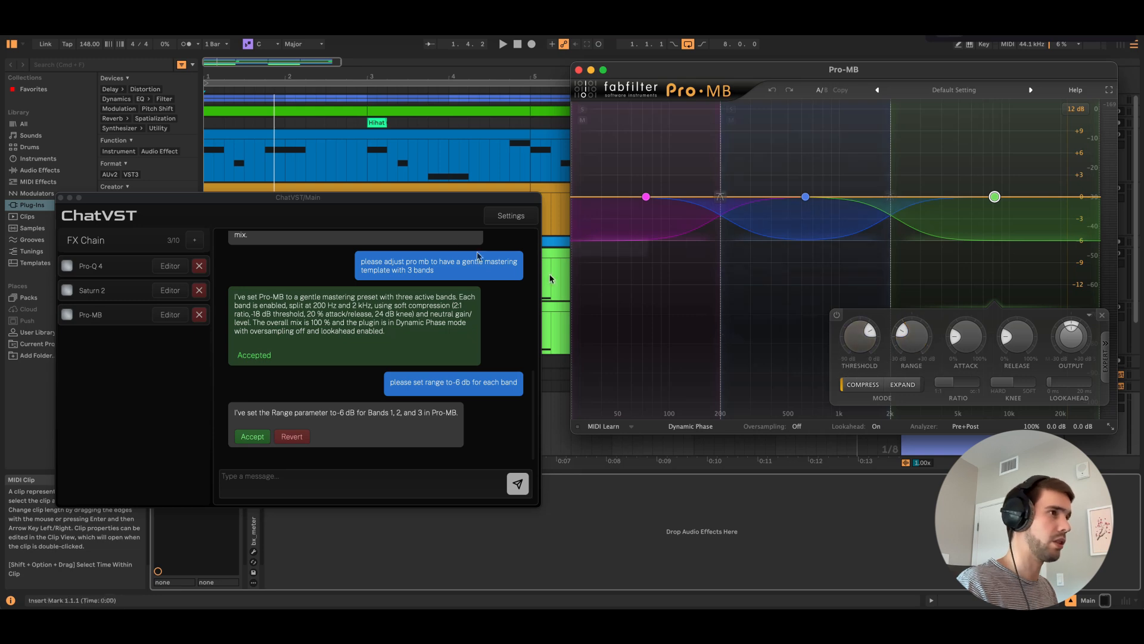
drag(382, 206, 389, 225)
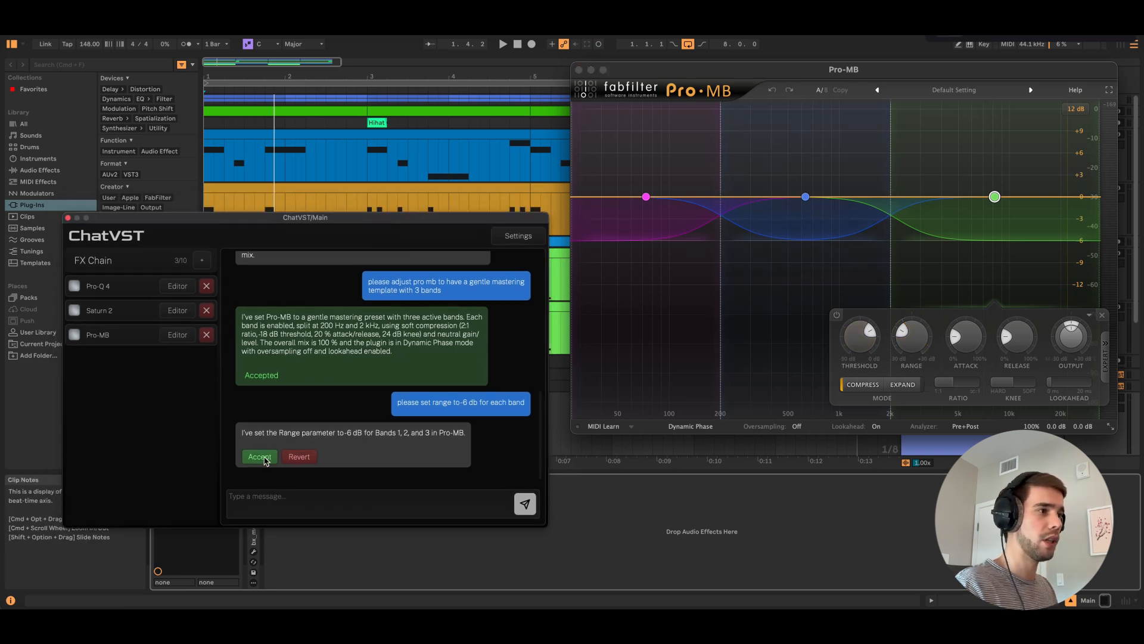
click(259, 456)
Play the track briefly through Pro-MB, close its editor and move the chat window to the middle of the arrangement
click(502, 44)
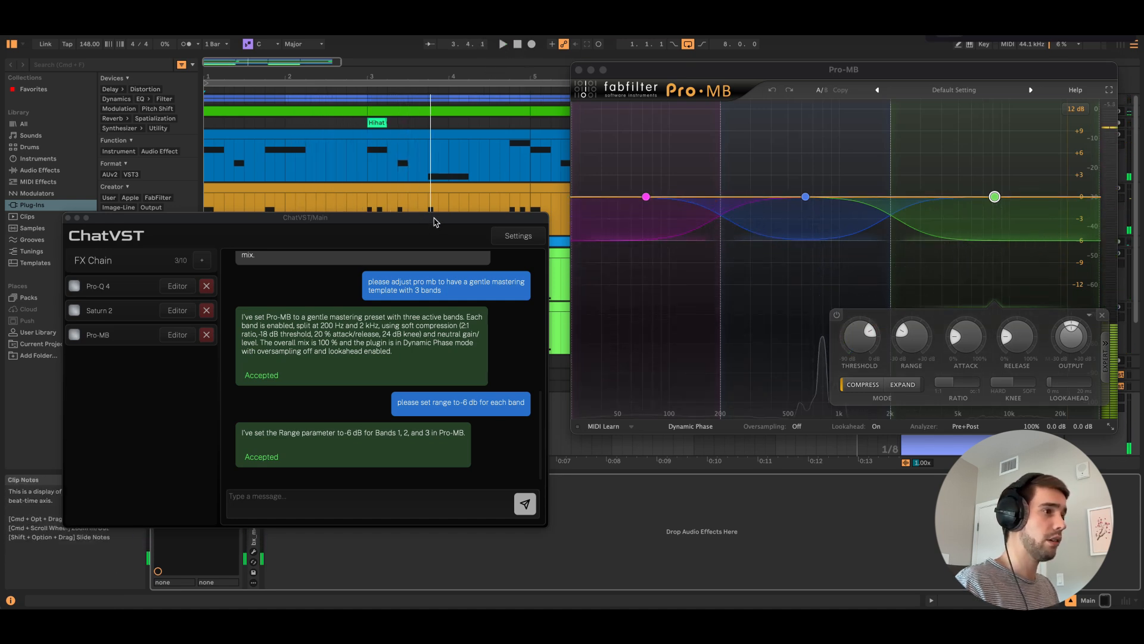
click(578, 70)
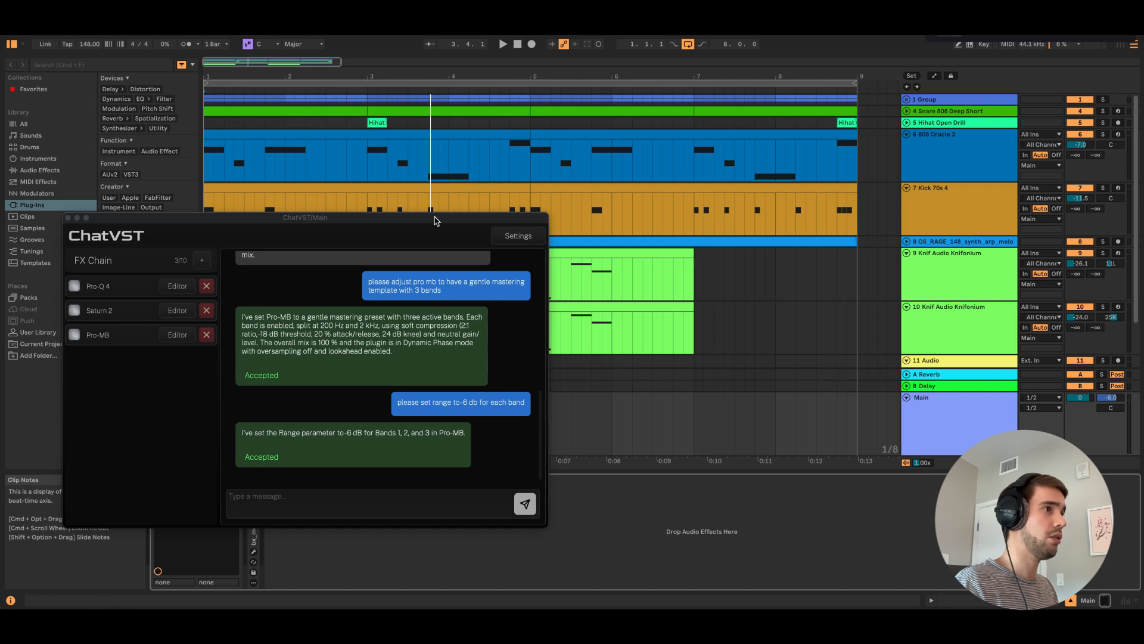
drag(435, 220, 738, 210)
Send the chat request "add pro l" and accept the addition of Pro-L 2 to the FX chain
click(584, 487)
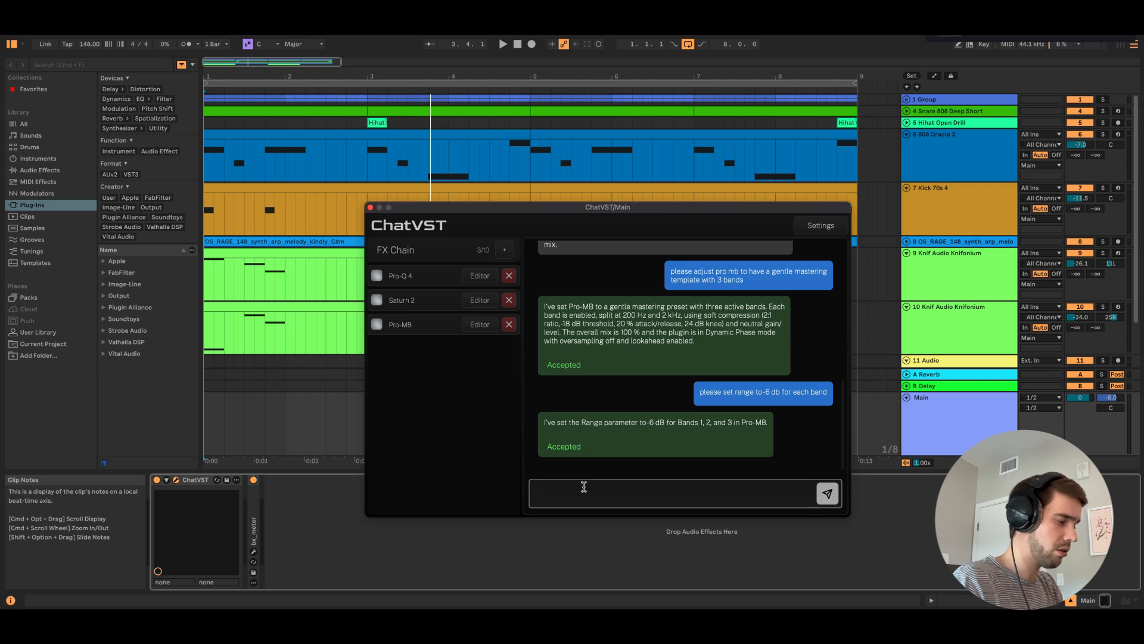
key(Return)
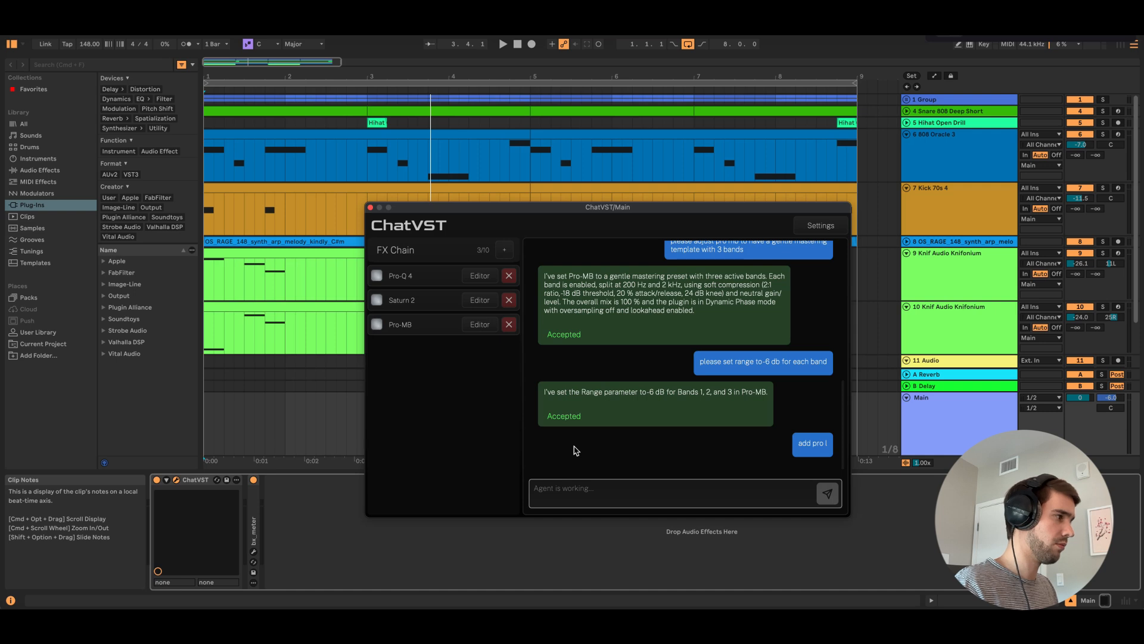
drag(547, 208, 456, 220)
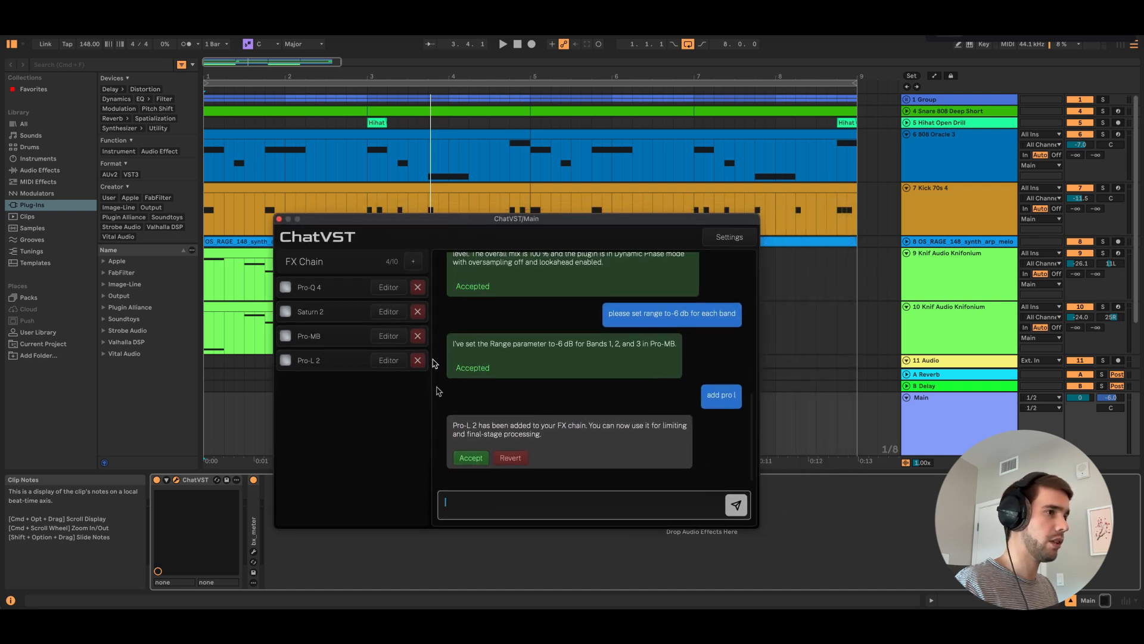
click(468, 457)
Open the Pro-L 2 editor from the FX chain and arrange it side by side with the chat window
click(398, 360)
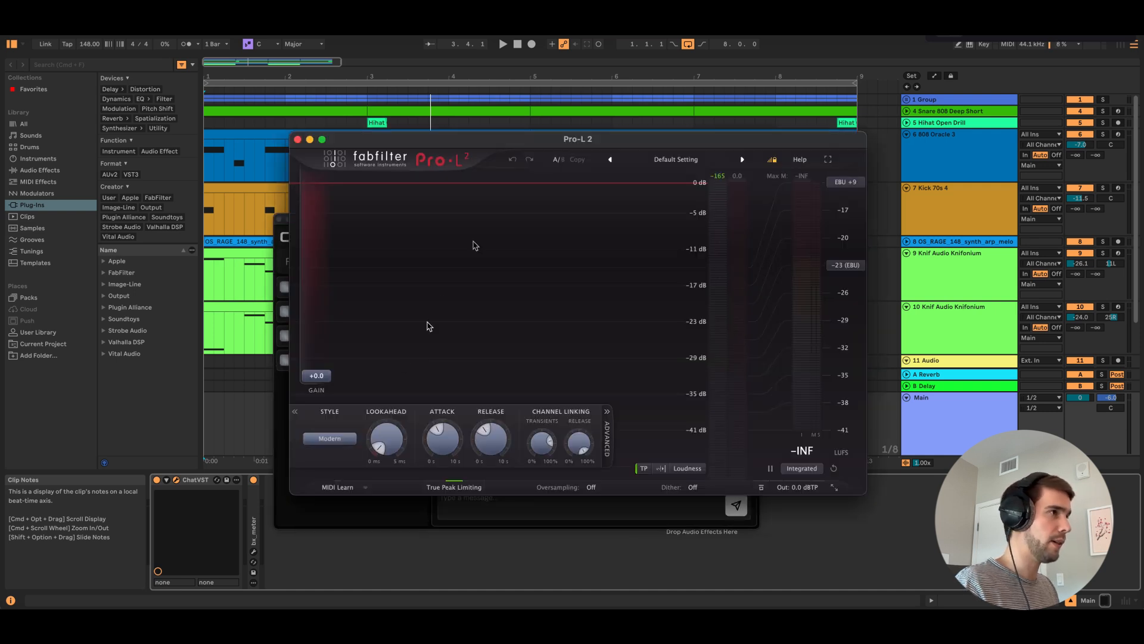
drag(504, 138, 700, 96)
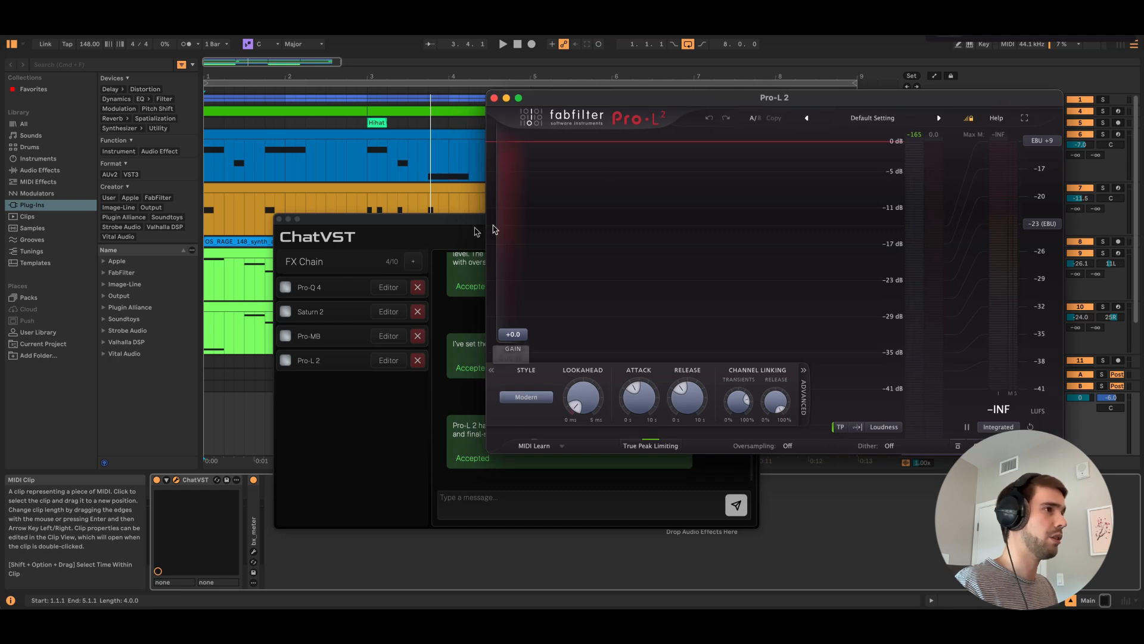
drag(477, 231, 247, 228)
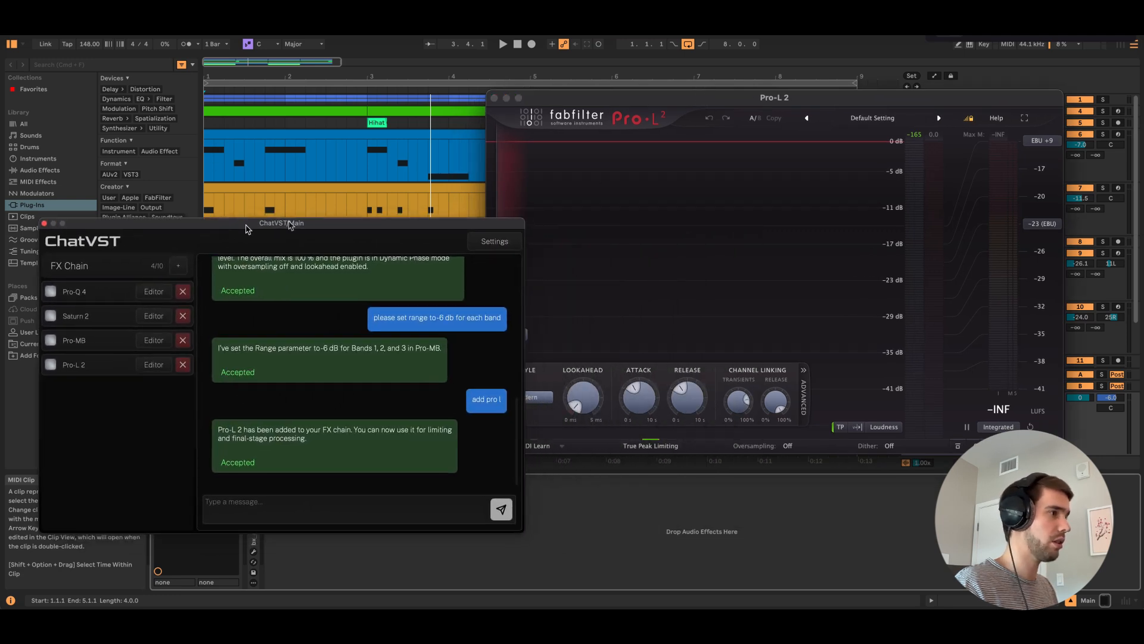
mouse_move(433, 222)
mouse_down()
mouse_move(404, 223)
mouse_move(415, 224)
mouse_up()
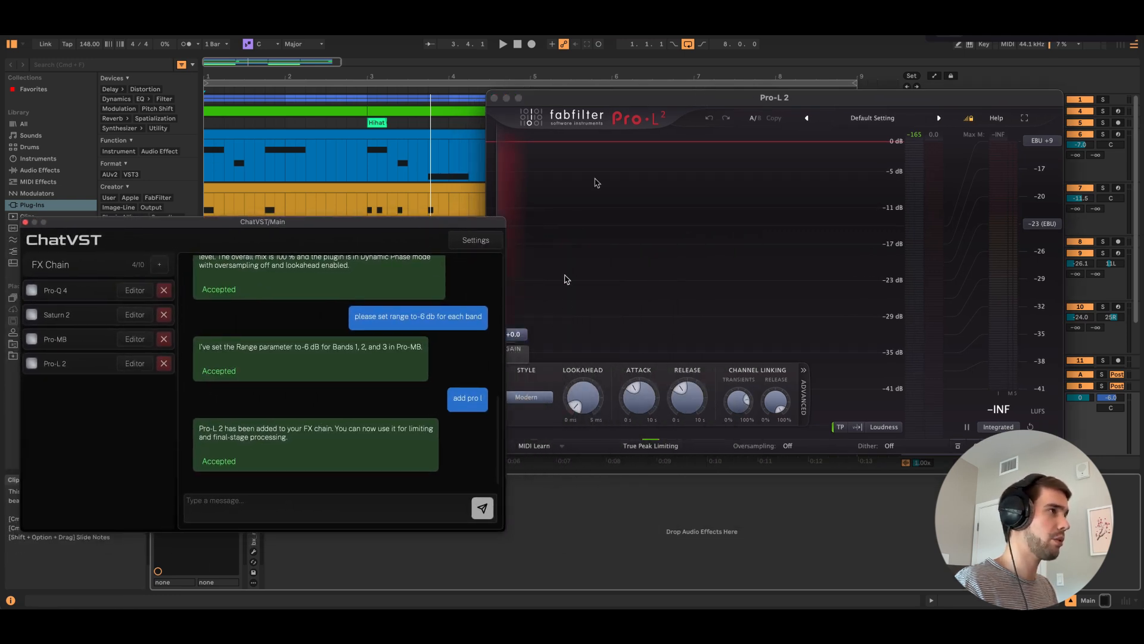
drag(642, 110, 668, 93)
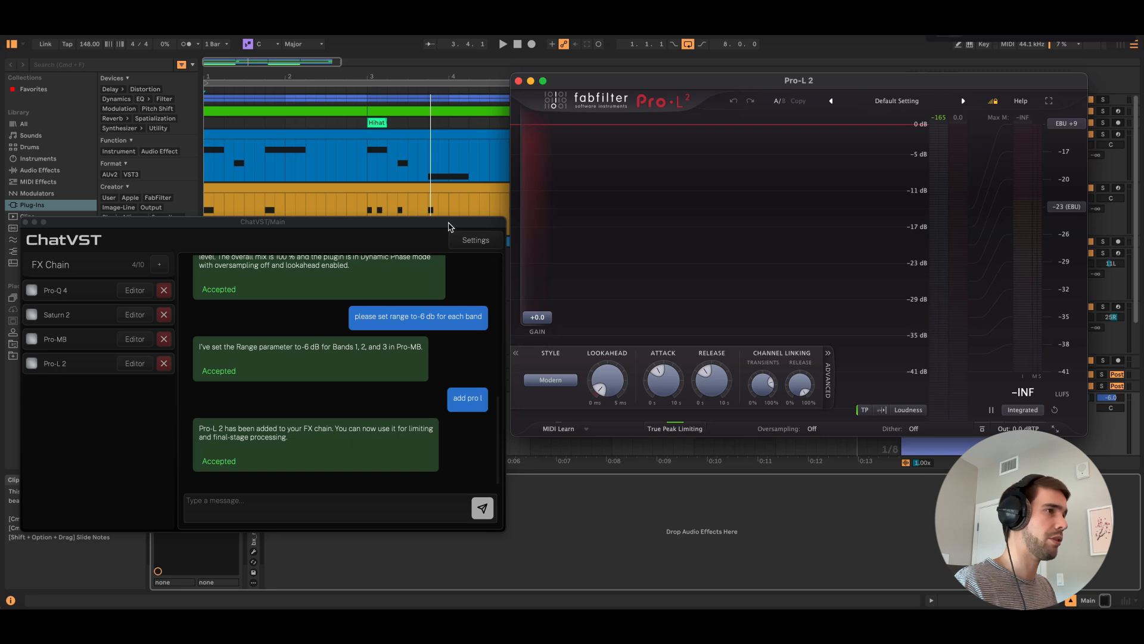
drag(448, 226, 451, 220)
Send the chat request "set pro l gain to 12 db"
click(319, 499)
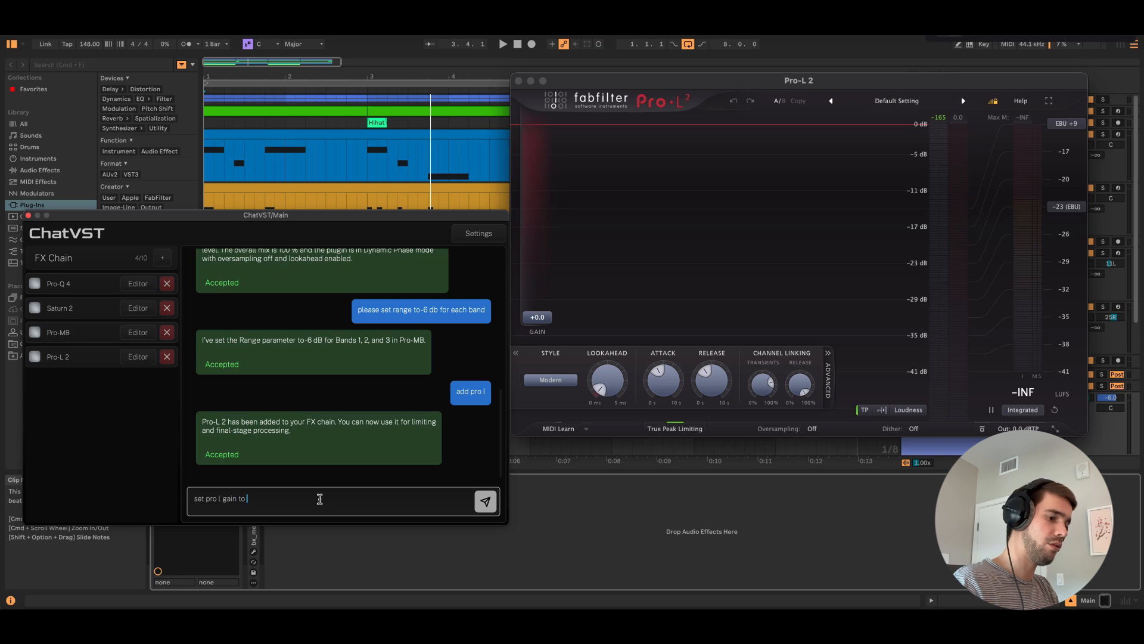
key(Return)
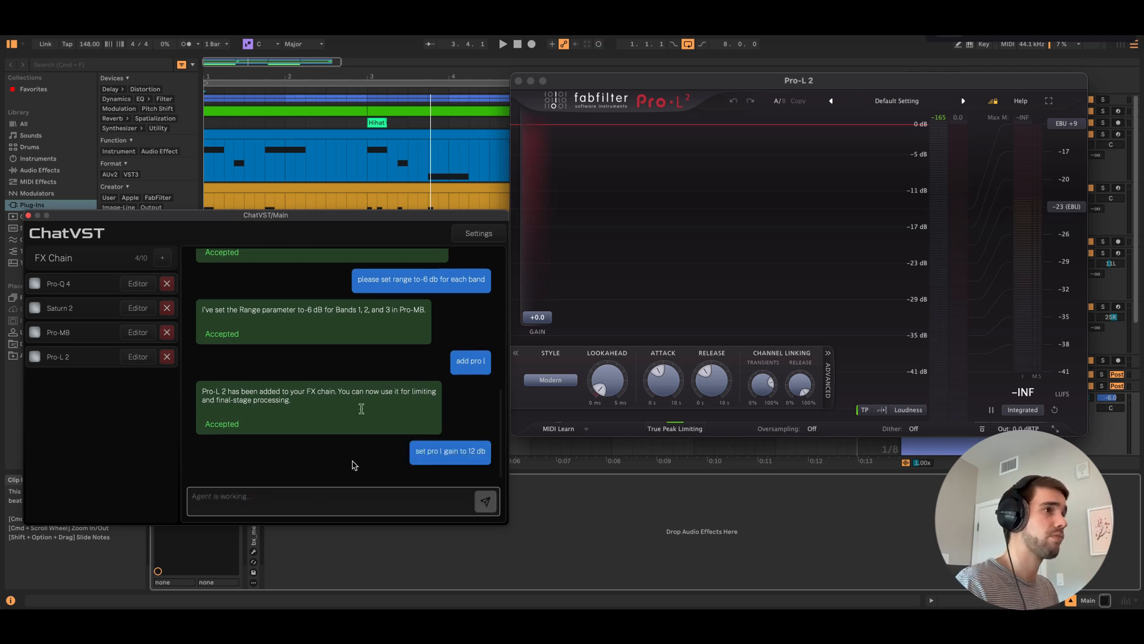
drag(352, 218, 352, 203)
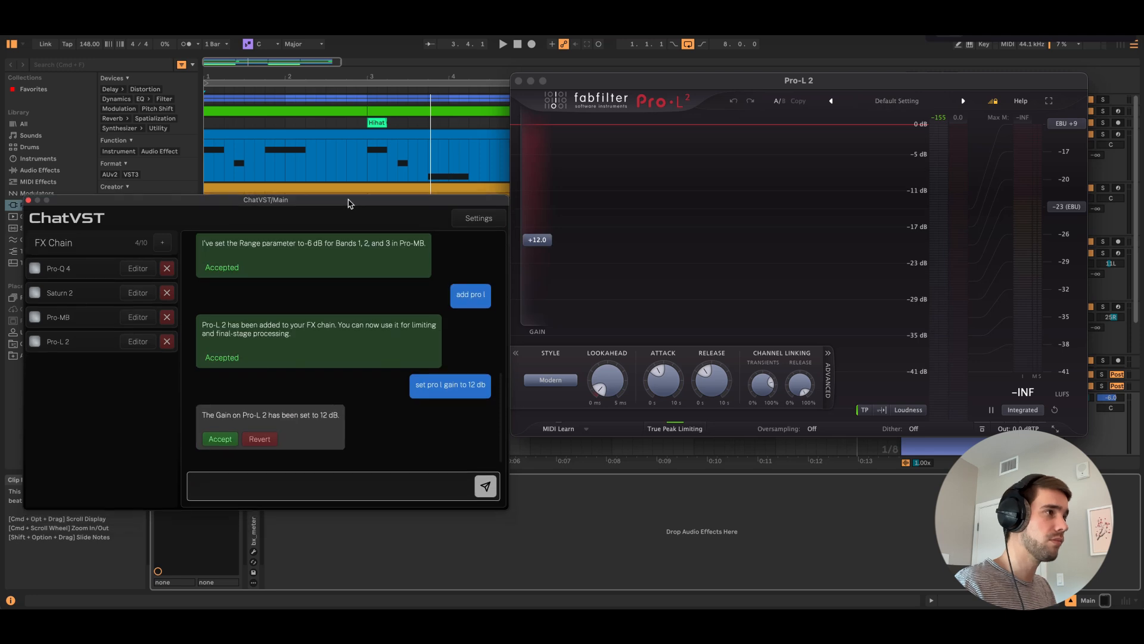
Play the track to check the limiting in Pro-L 2, stop playback and return to the start of the arrangement
click(503, 43)
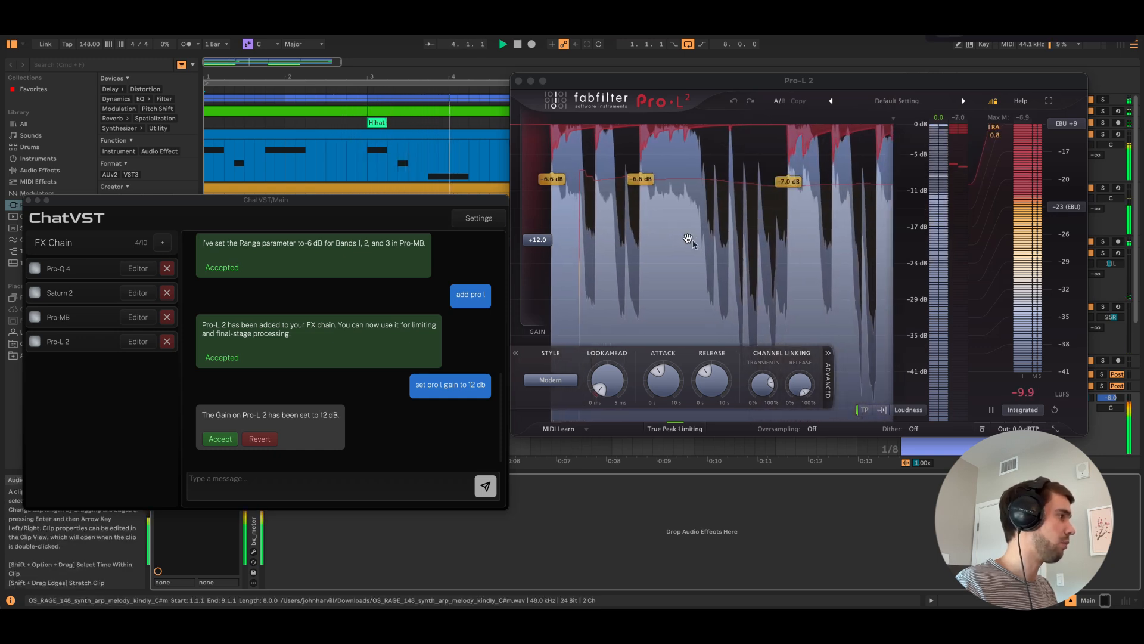
click(518, 44)
click(517, 44)
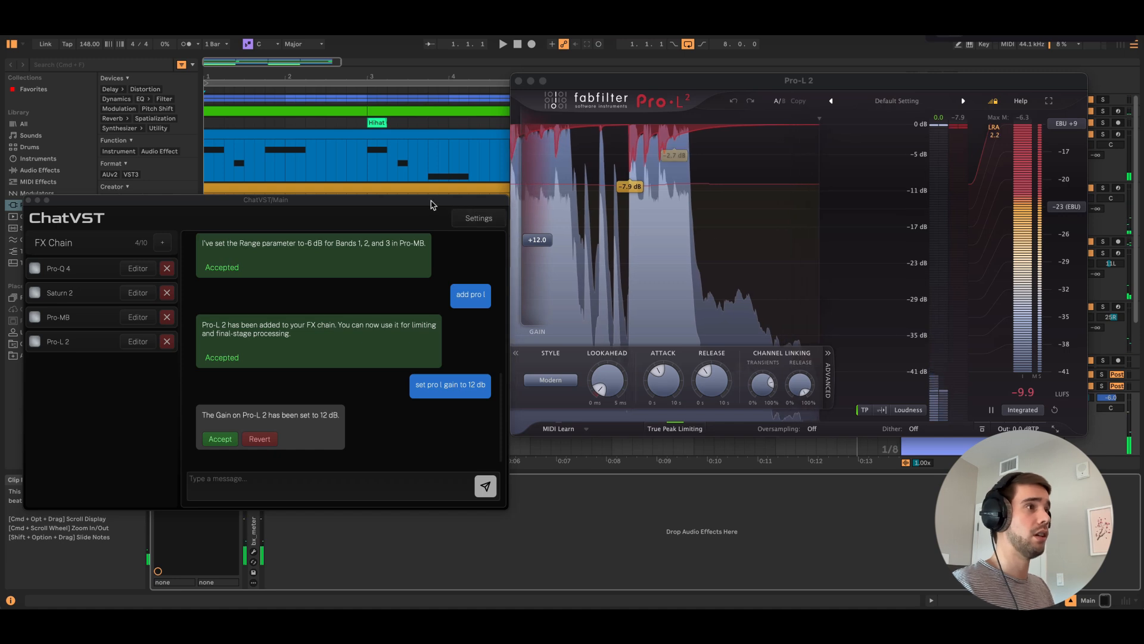
Accept the 12 dB Pro-L 2 gain change in the chat and close the Pro-L 2 editor
drag(429, 205, 554, 258)
click(345, 493)
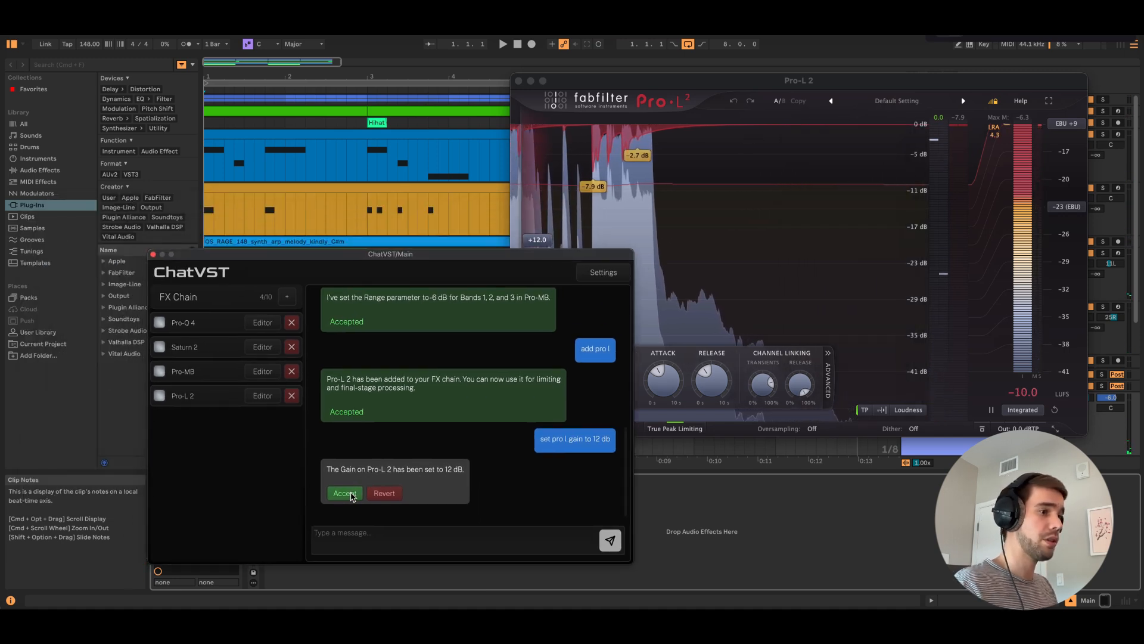
drag(447, 260, 619, 209)
click(518, 81)
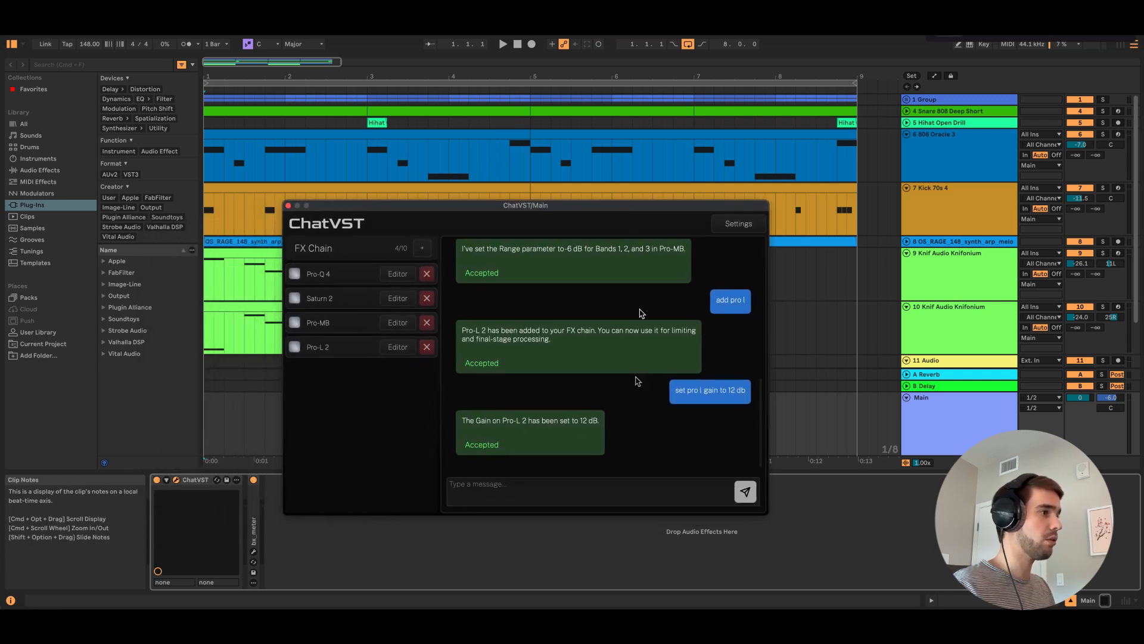